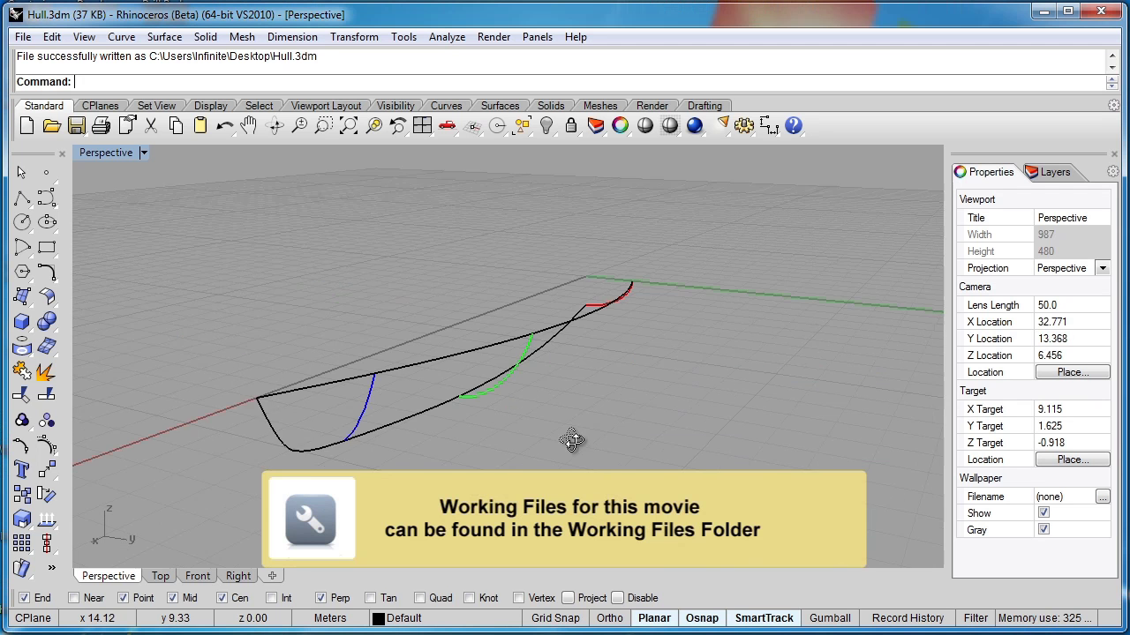
Step: Turn on the curvature graph for the hull's upper edge curve and switch to the Top view
right_drag(572, 439, 538, 438)
scroll(450, 421, up, 4)
shift+right_drag(450, 421, 630, 420)
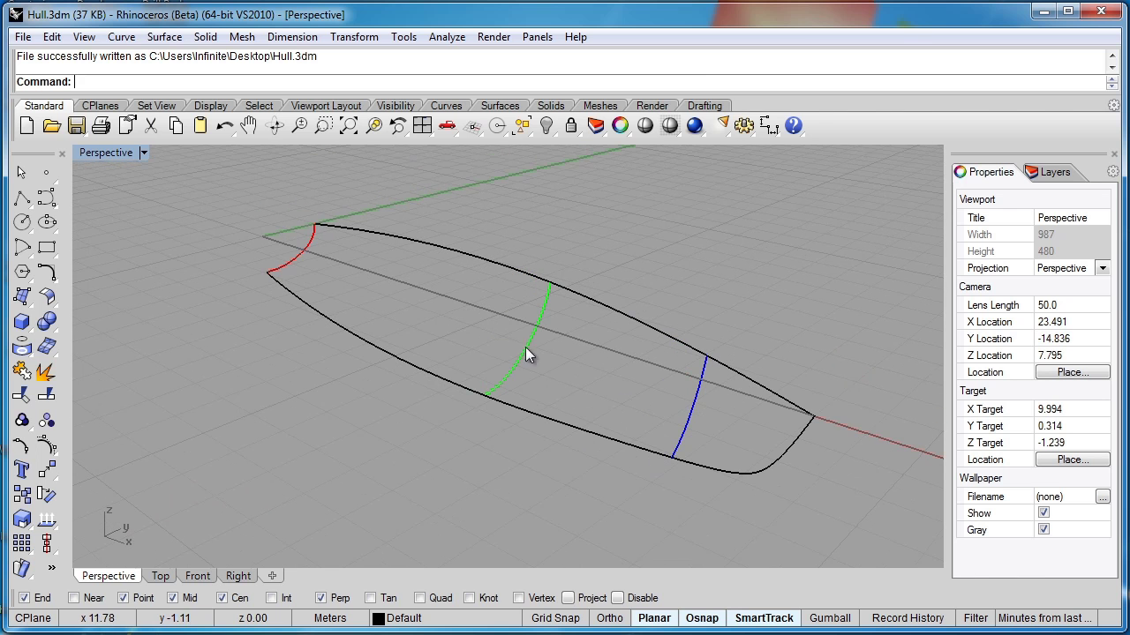
shift+right_drag(549, 285, 482, 292)
click(448, 37)
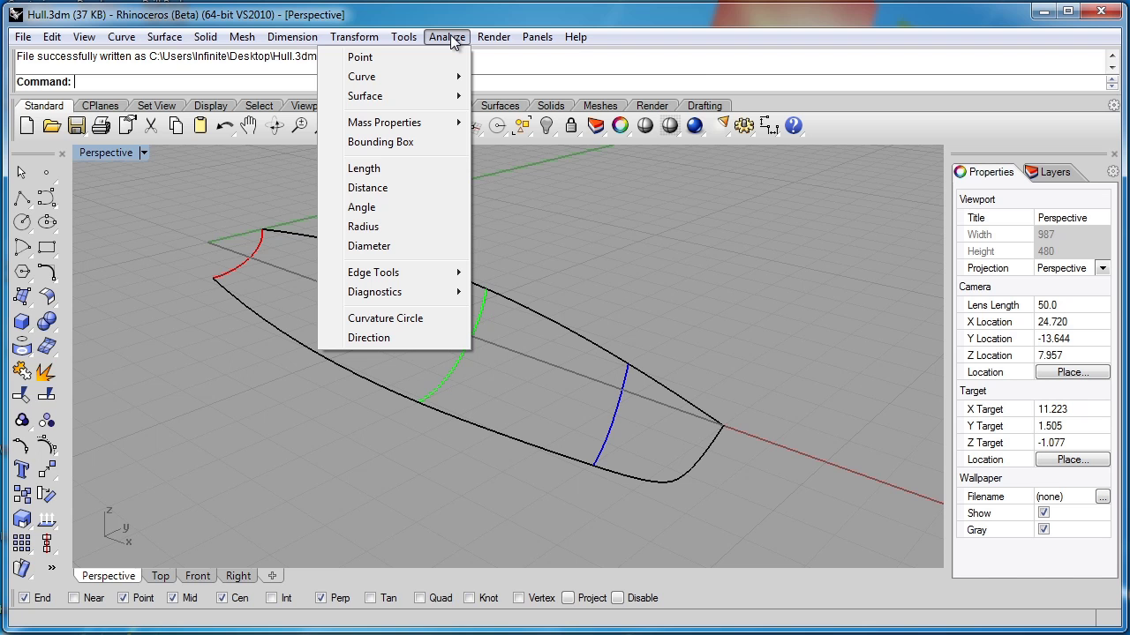
mouse_move(453, 82)
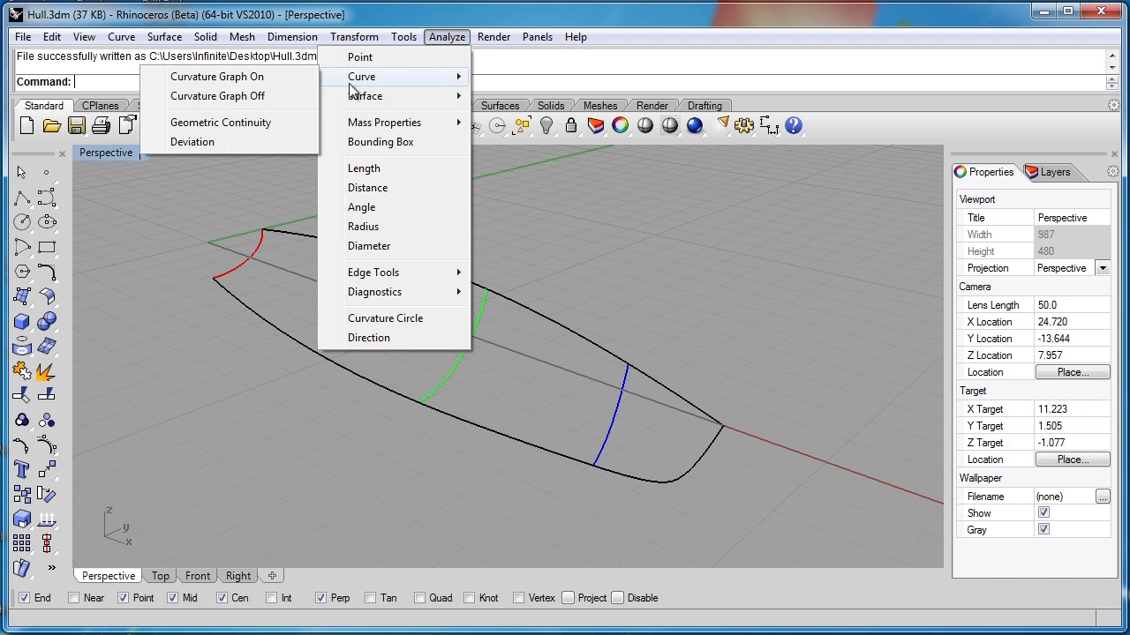
click(236, 85)
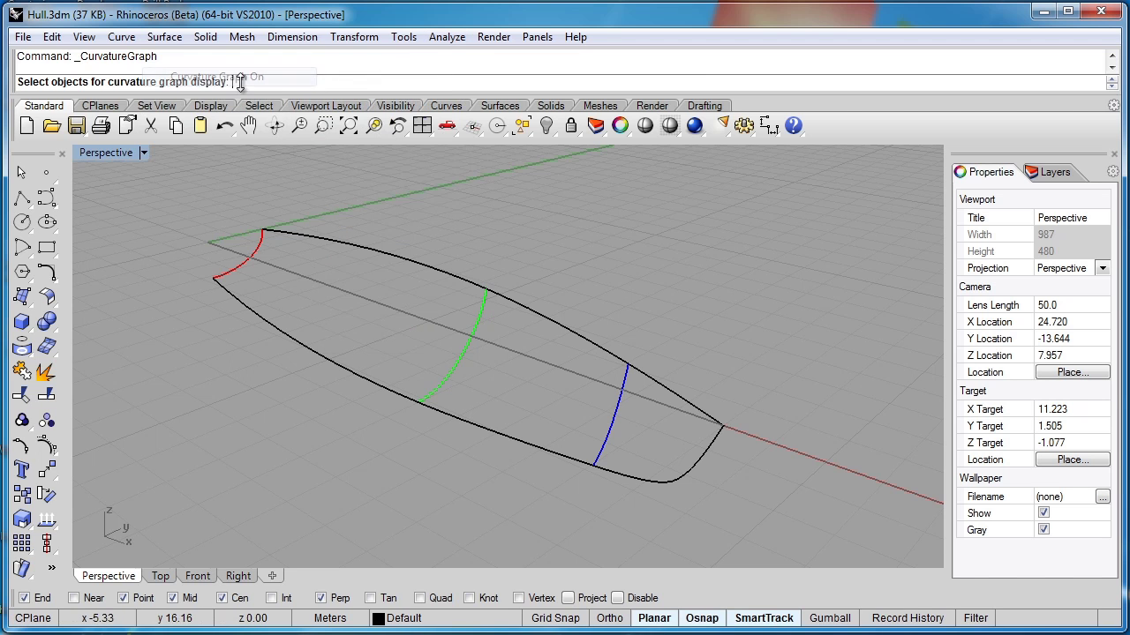
click(367, 250)
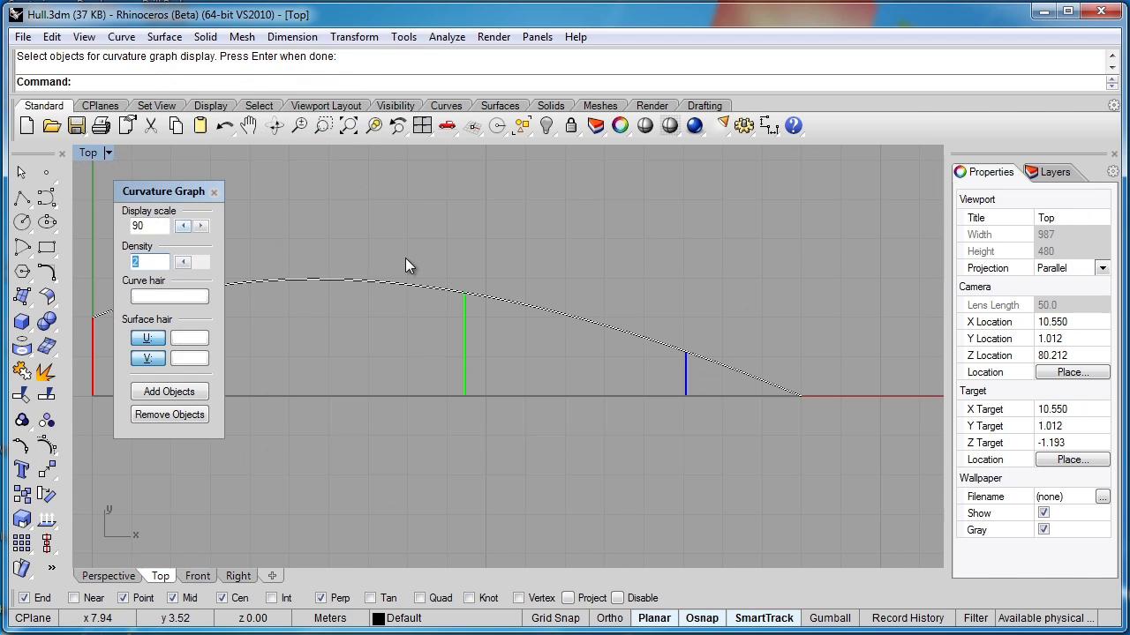
Step: Set the curvature graph's display scale to 108 and its density to 5
click(146, 227)
key(Up)
key(Up)
key(Up)
key(Up)
key(Up)
key(Up)
key(Up)
key(Up)
key(Up)
key(Up)
key(Up)
key(Up)
key(Up)
key(Up)
key(Up)
scroll(484, 289, up, 4)
scroll(485, 290, down, 1)
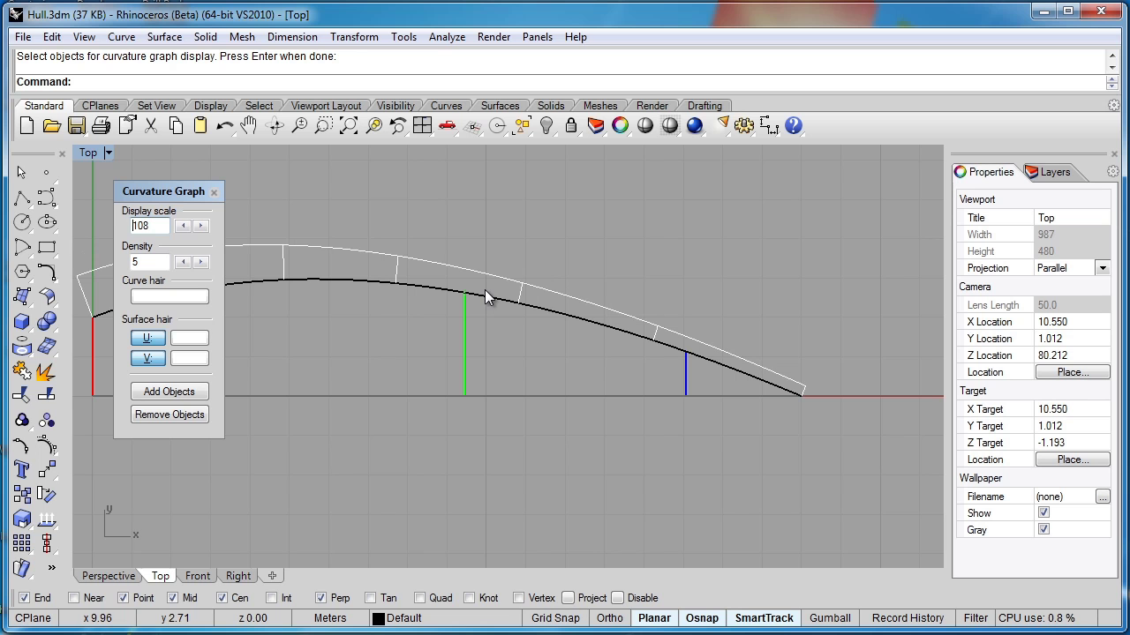
Step: Examine the curvature graph along the full length of the upper edge curve in the Top view
mouse_move(172, 198)
mouse_down()
mouse_move(163, 238)
mouse_move(157, 198)
mouse_up()
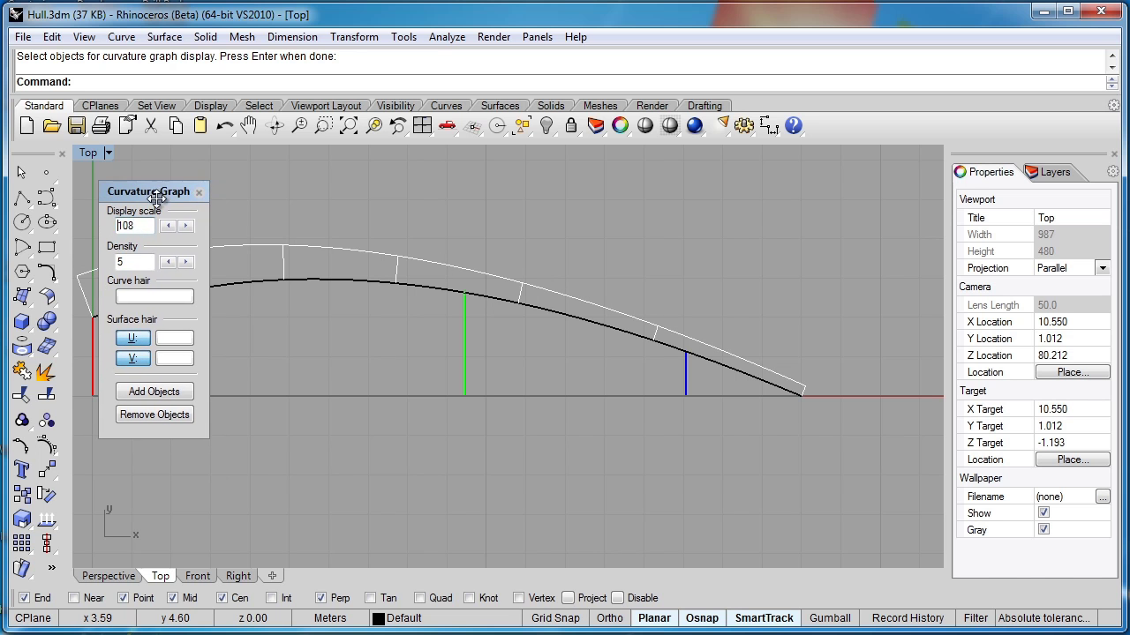
right_drag(352, 346, 502, 342)
scroll(501, 342, down, 2)
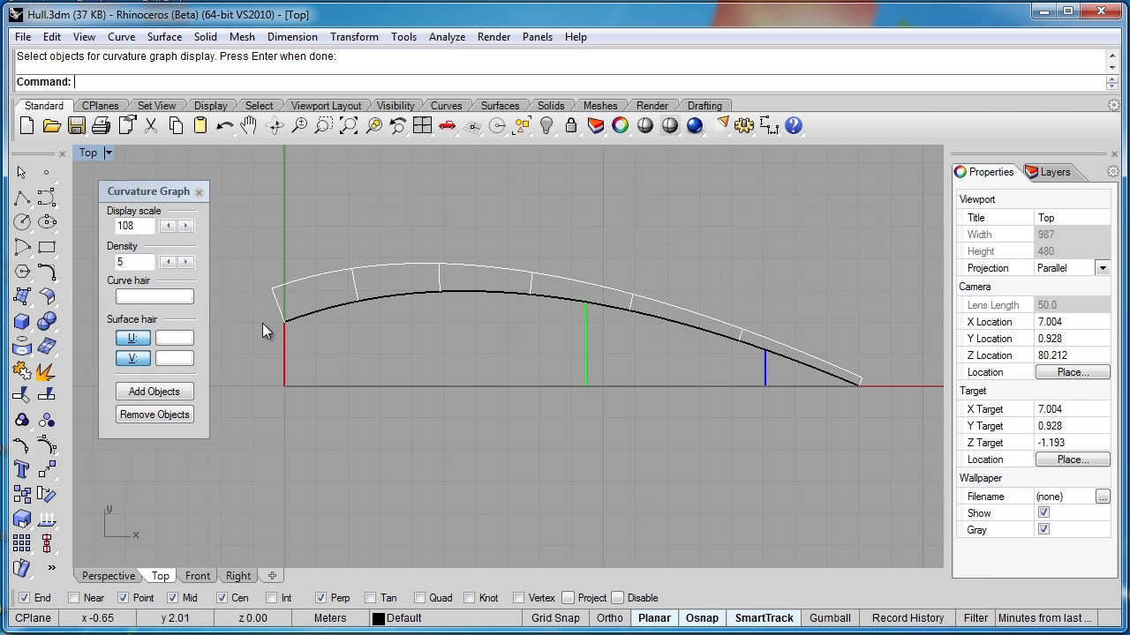
scroll(297, 323, up, 4)
scroll(295, 342, down, 3)
right_drag(457, 352, 391, 316)
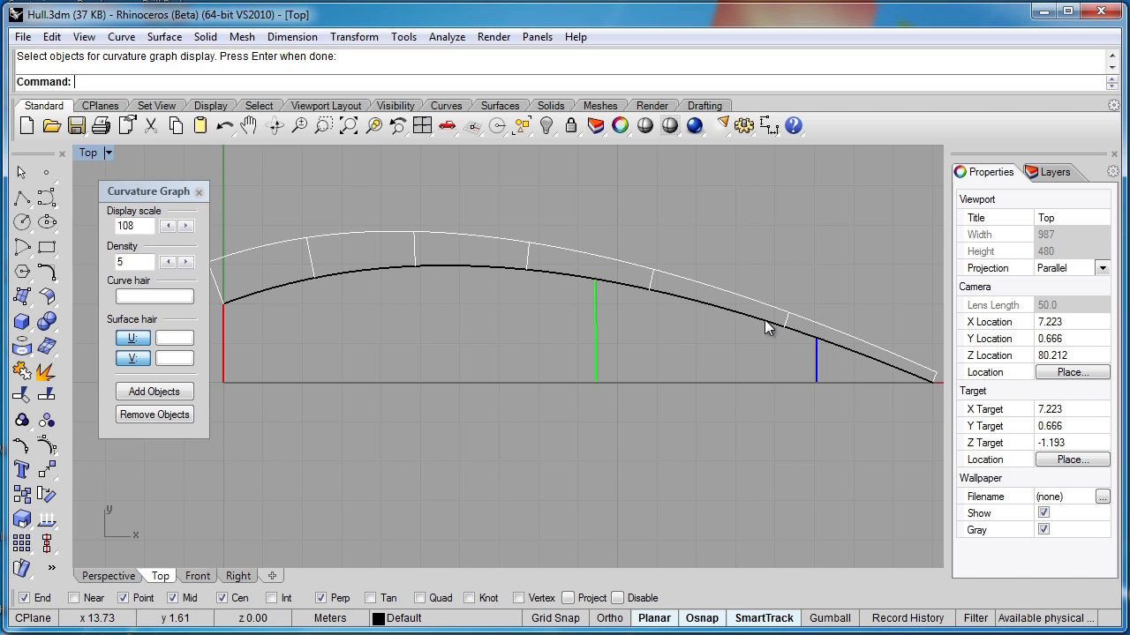
scroll(651, 300, down, 2)
scroll(646, 300, up, 2)
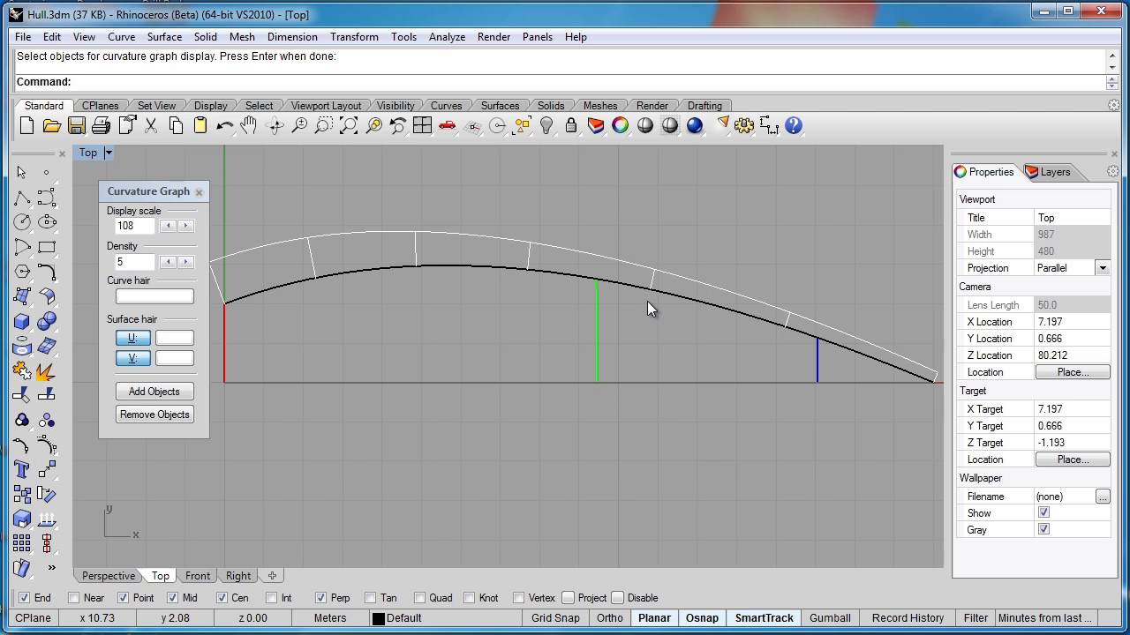
scroll(648, 301, down, 2)
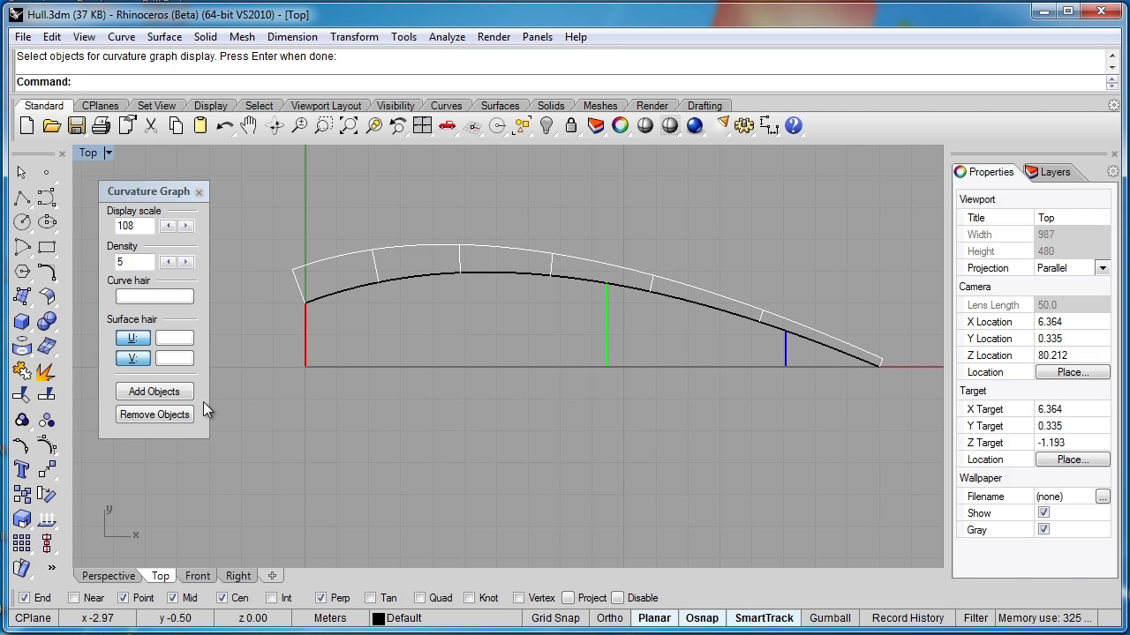
Step: Remove the upper edge curve from the curvature graph display
click(176, 414)
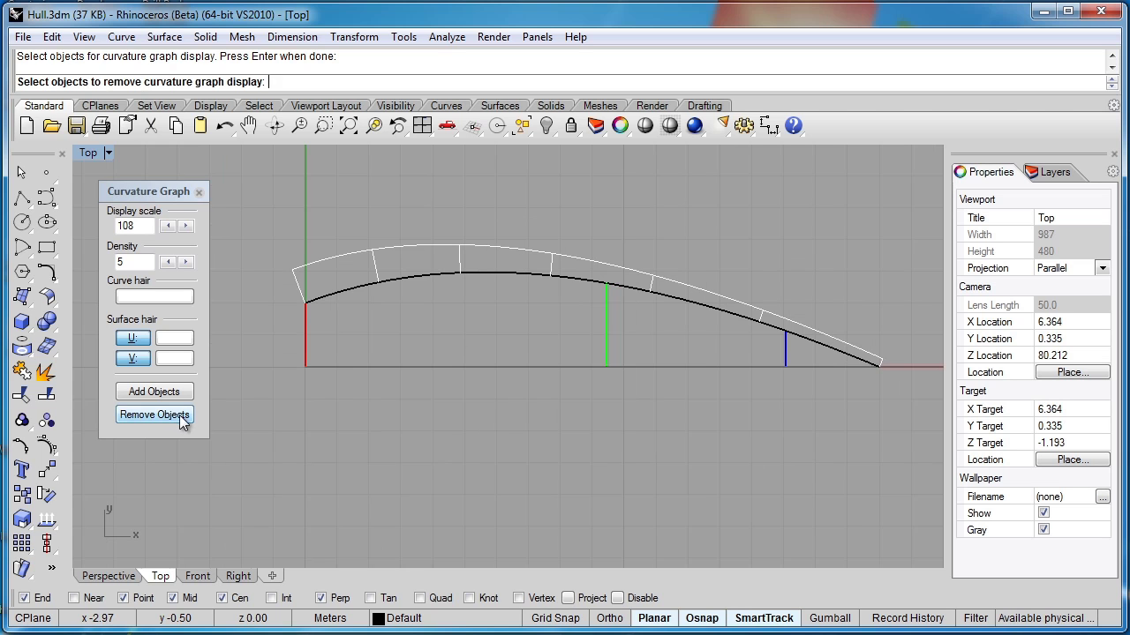
click(349, 296)
key(Return)
Step: Add the hull's bottom keel curve to the curvature graph, working in the Perspective view
click(108, 576)
right_drag(397, 401, 420, 393)
click(437, 431)
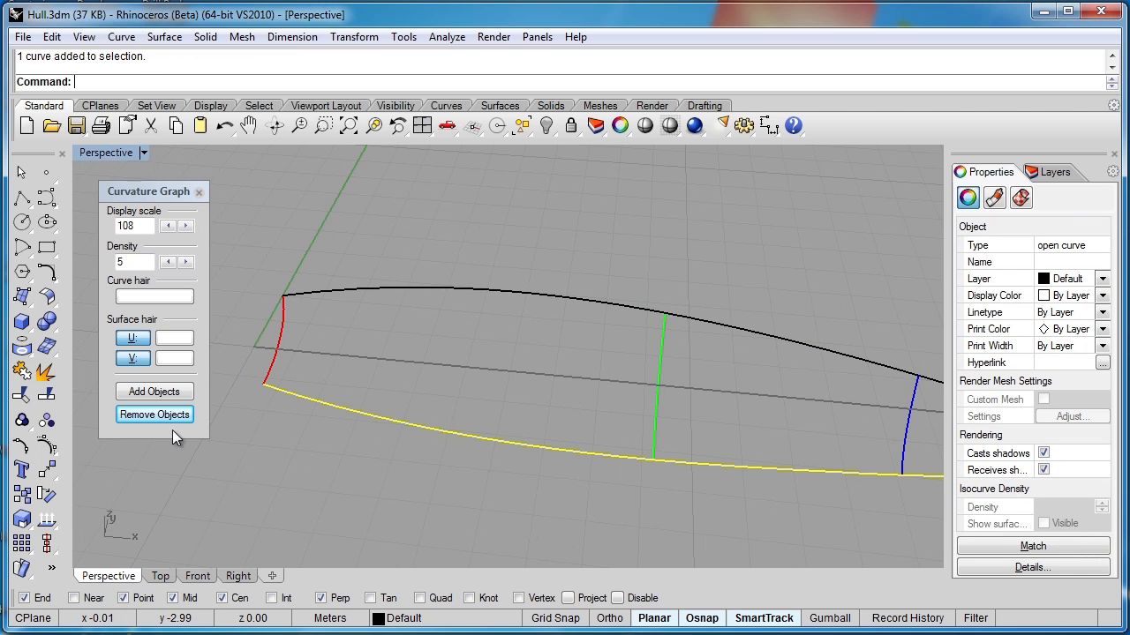
click(150, 392)
right_drag(441, 464, 607, 430)
right_drag(661, 373, 620, 381)
scroll(670, 366, up, 4)
scroll(664, 371, down, 4)
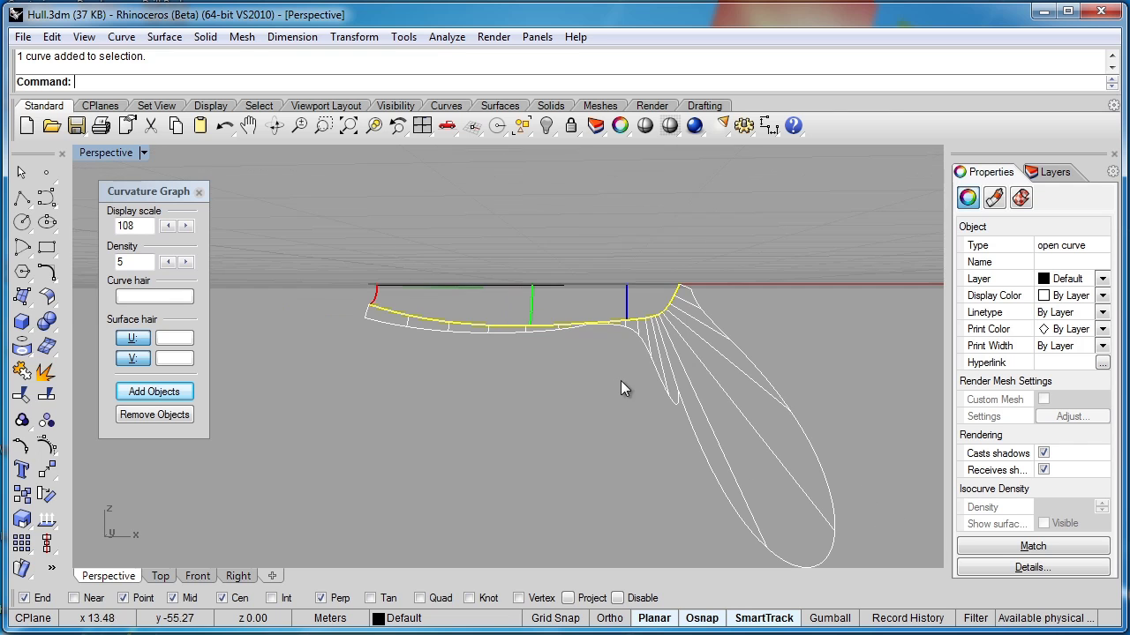
Step: Try a curvature graph density of 2 for the keel curve, and settle on a density of 7
click(168, 262)
click(167, 263)
click(167, 263)
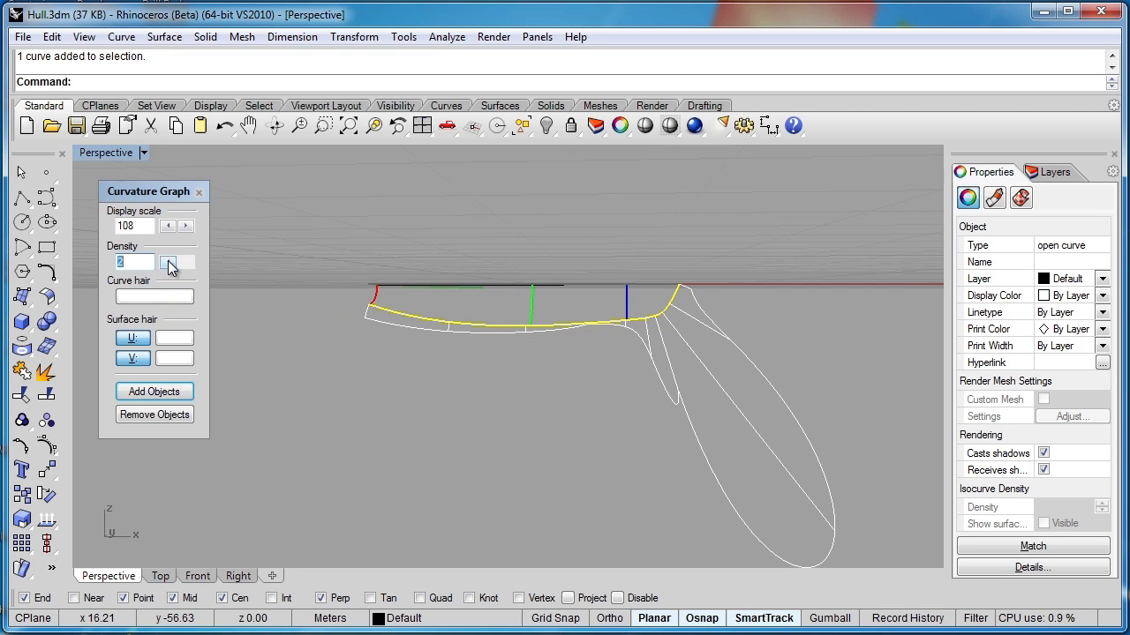
click(185, 262)
click(186, 262)
click(185, 262)
click(185, 262)
click(185, 263)
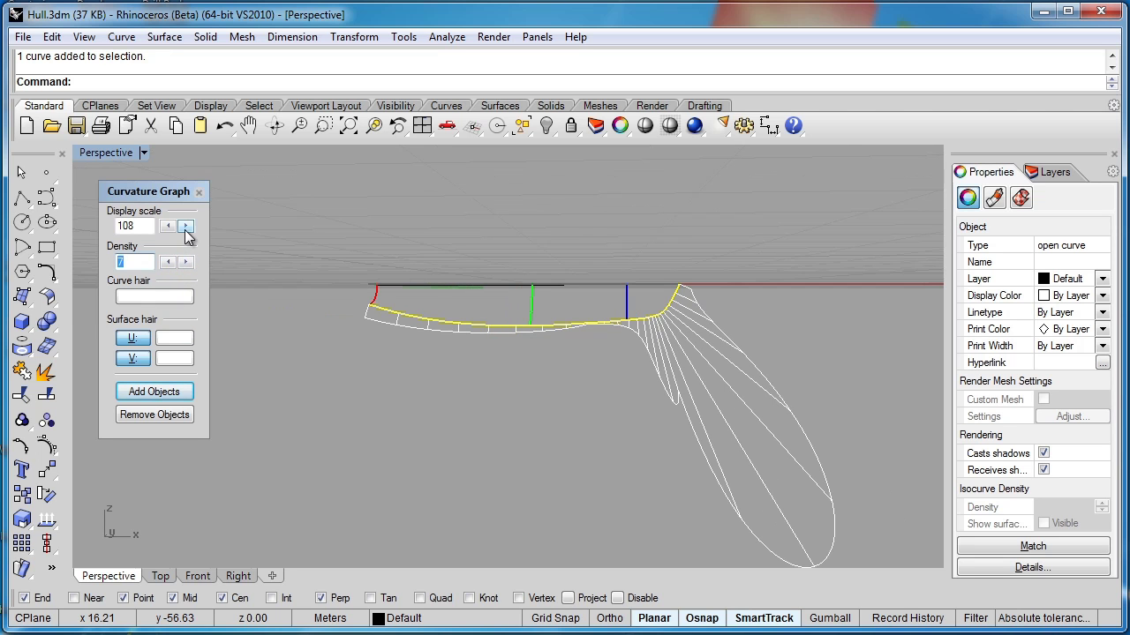
Step: Set the curvature graph's display scale to 105 to shorten the hairs
click(185, 227)
click(171, 228)
click(171, 227)
click(172, 227)
click(168, 227)
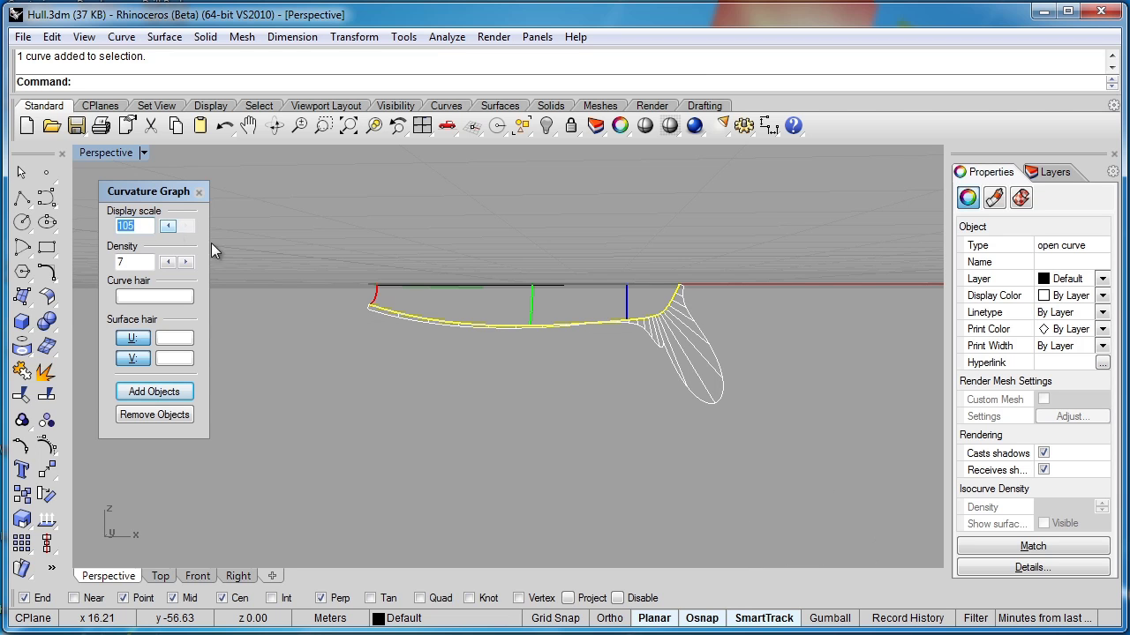
Step: Show the keel curve's control points in the Front view, zoomed in on its bend near the bow
click(237, 576)
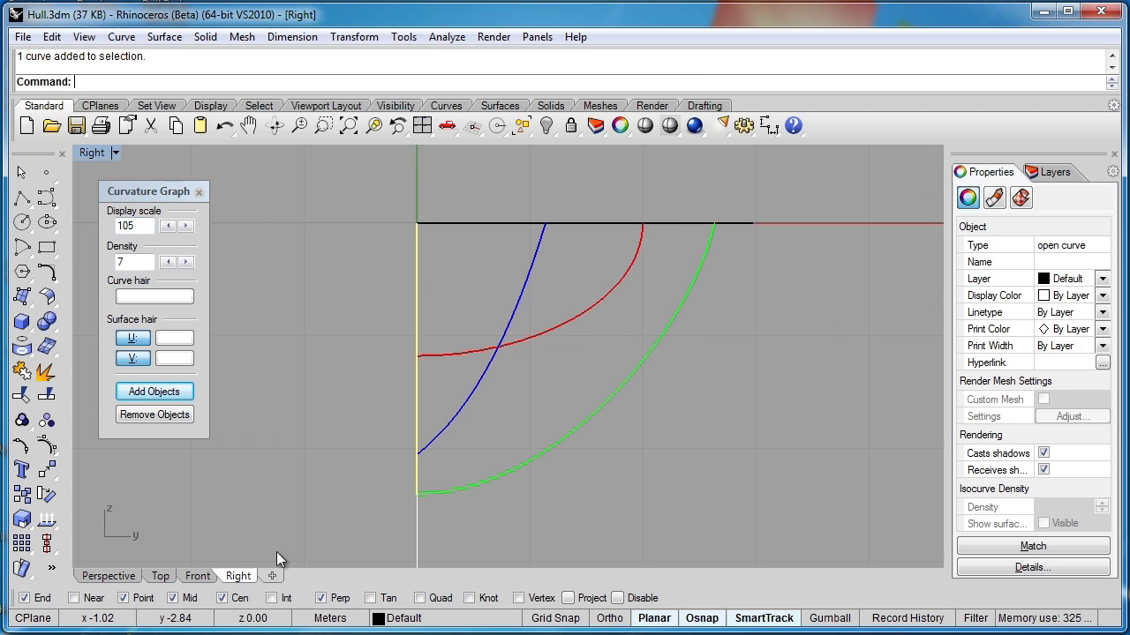
click(198, 576)
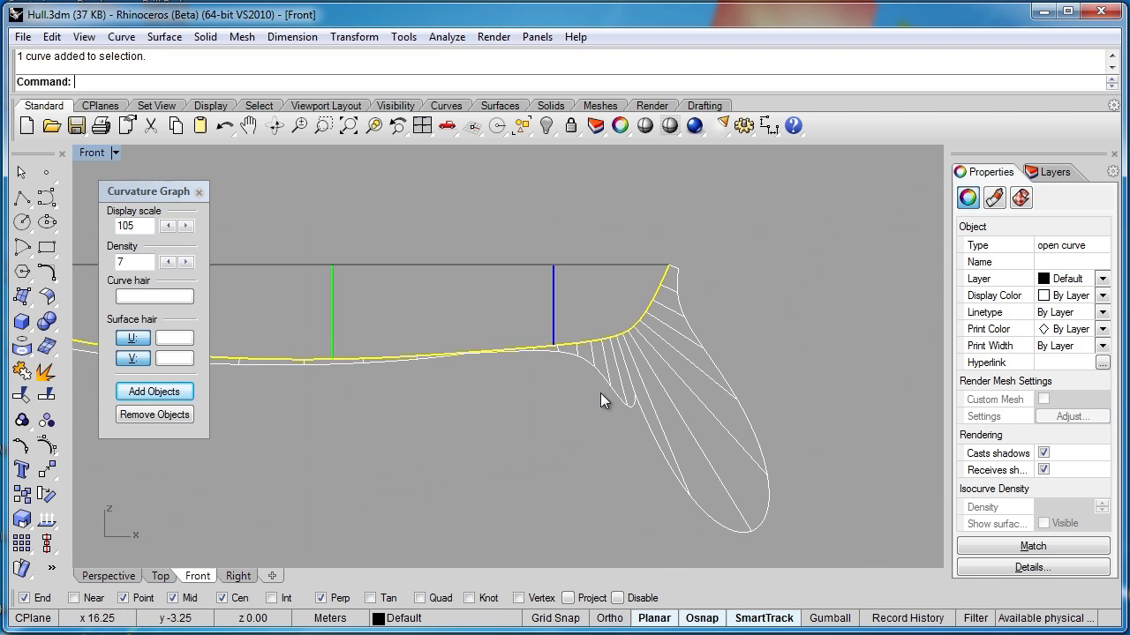
scroll(626, 411, up, 4)
scroll(642, 386, up, 4)
scroll(643, 386, down, 4)
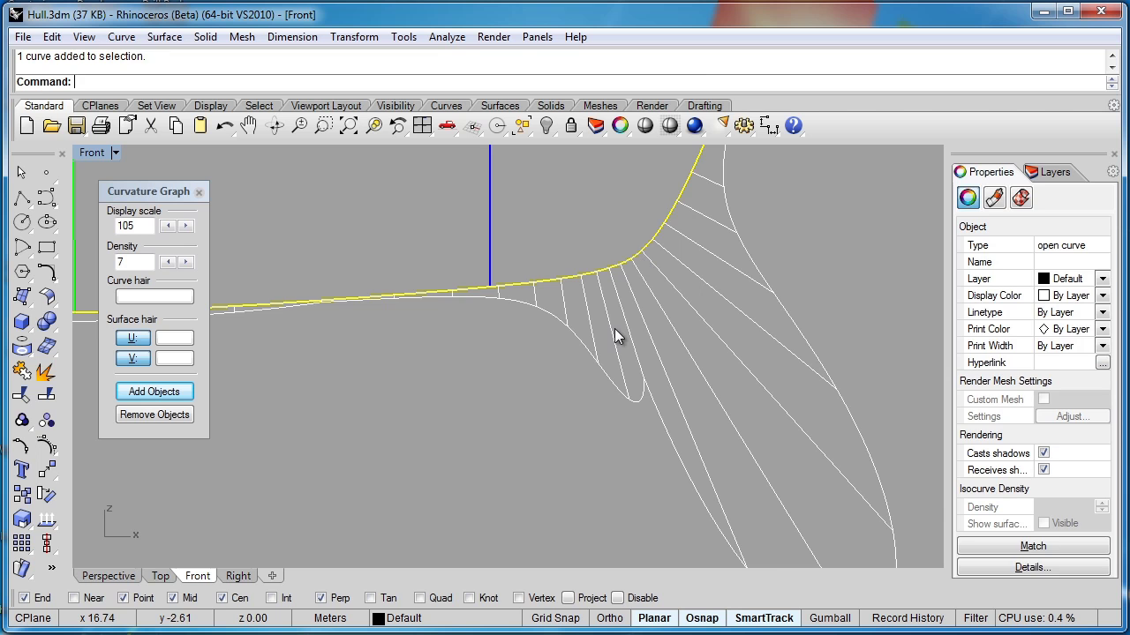
key(F10)
Step: Try moving the lower control point at the keel's bow bend downward, and undo the move
scroll(624, 303, up, 1)
click(619, 264)
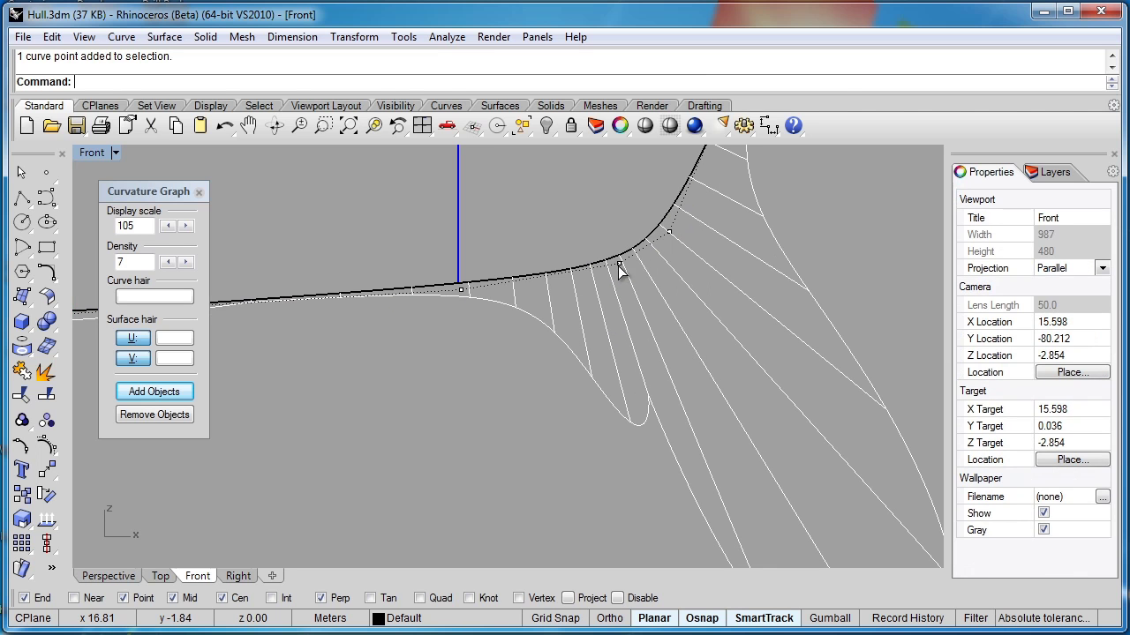
drag(621, 263, 631, 305)
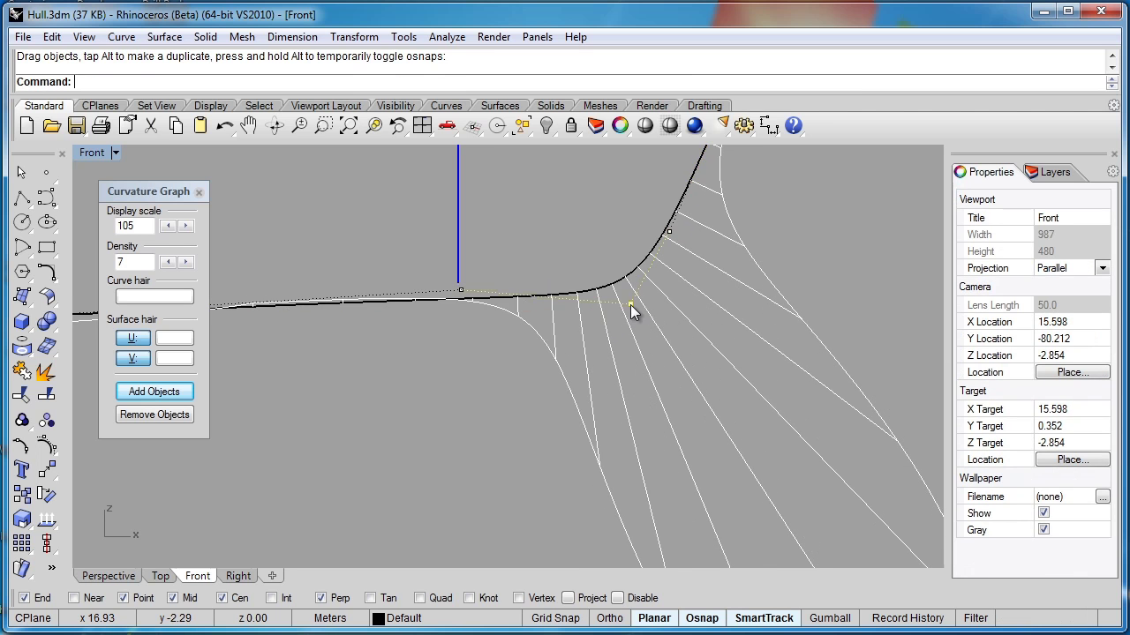
scroll(630, 305, down, 3)
scroll(638, 331, up, 2)
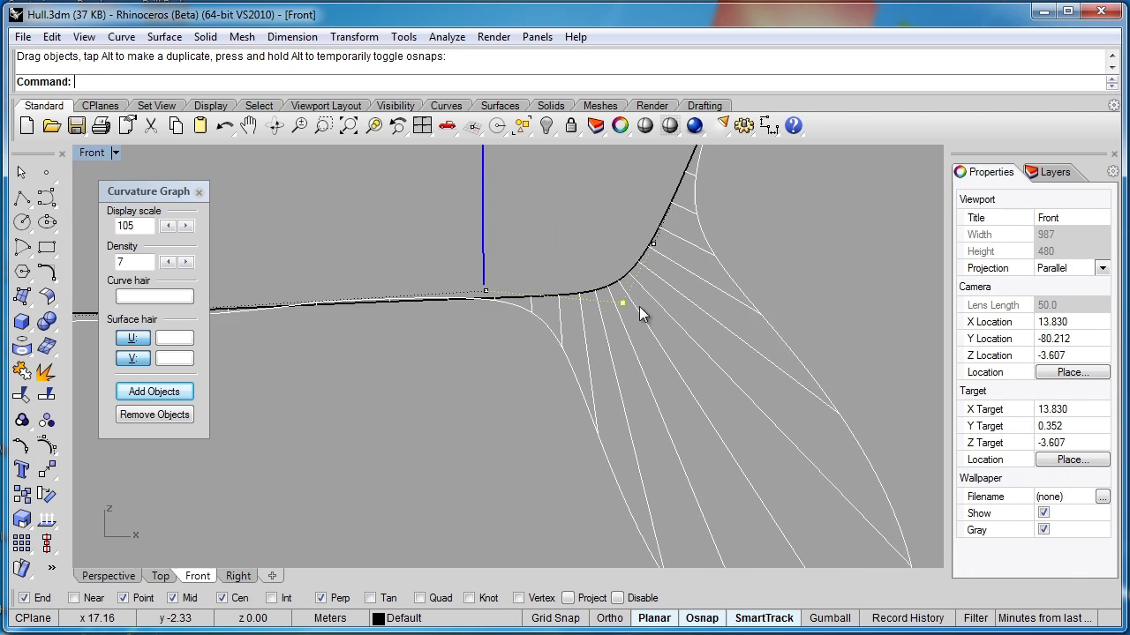
key(ctrl+z)
Step: Nudge the upper control point of the keel's bow bend back and forth, leaving it 0.20 m farther forward
right_drag(618, 271, 624, 281)
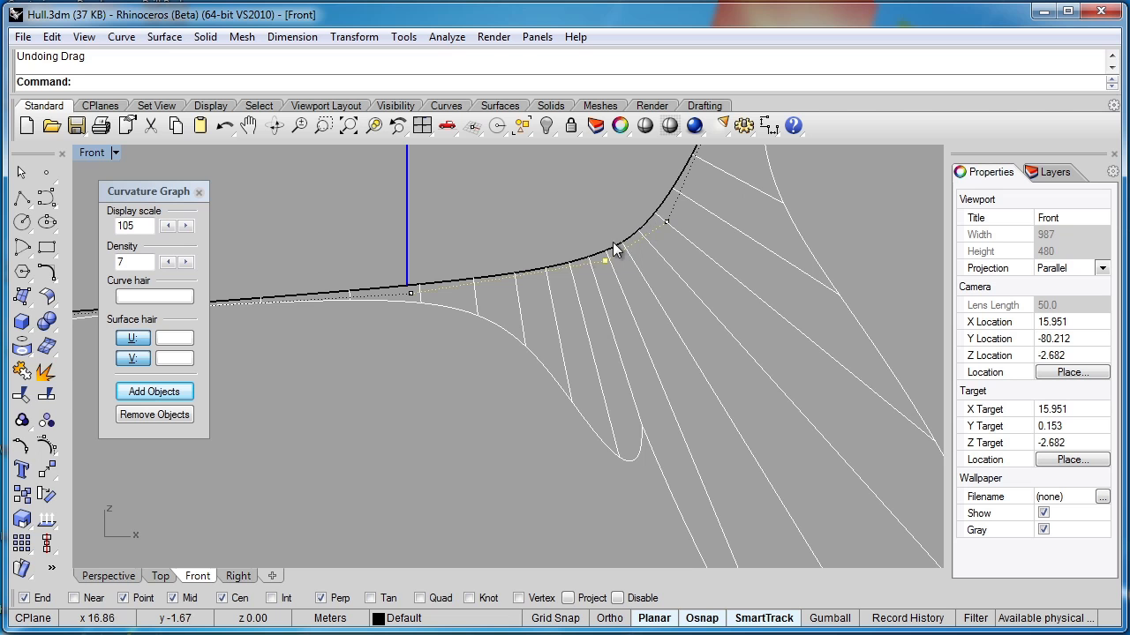
click(664, 224)
scroll(649, 390, down, 4)
right_drag(648, 390, 583, 349)
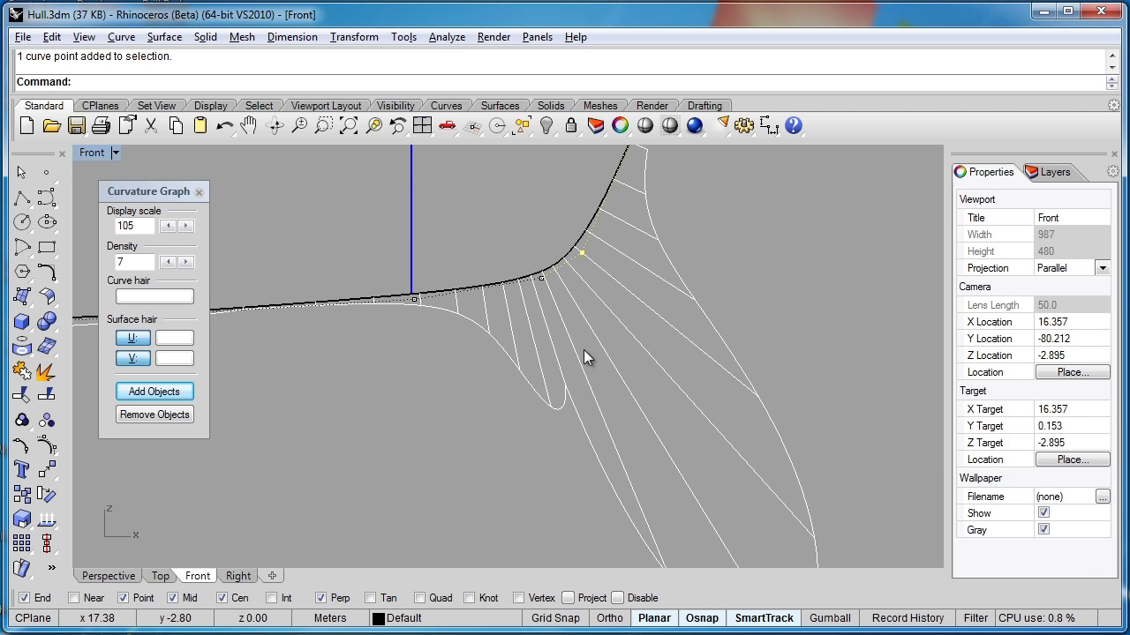
key(alt+Right)
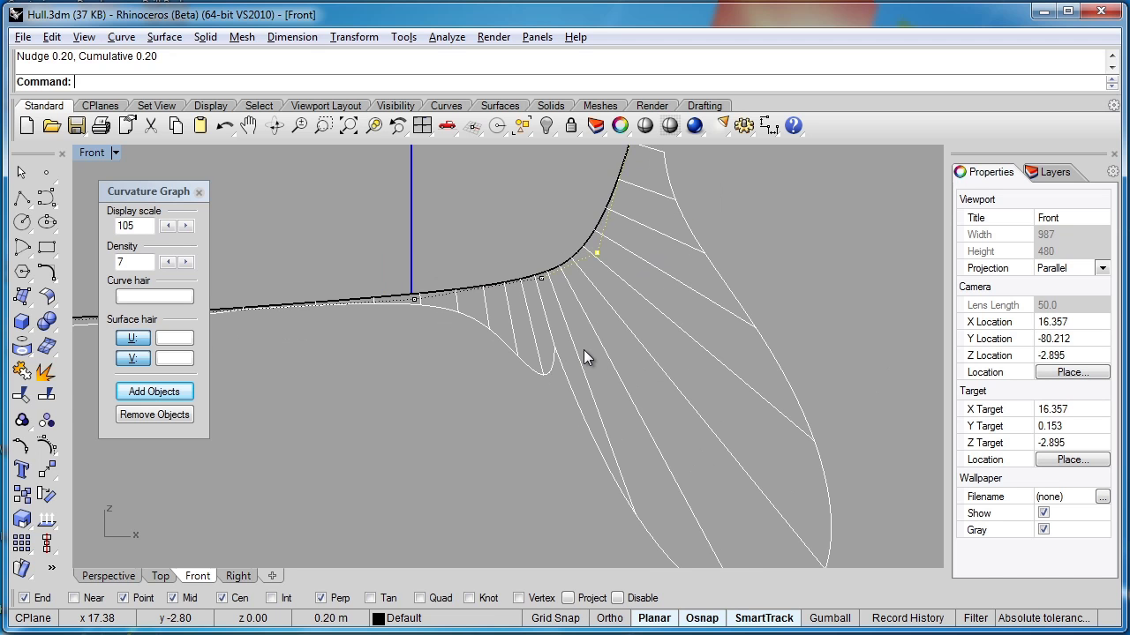
key(alt+Left)
key(alt+Left)
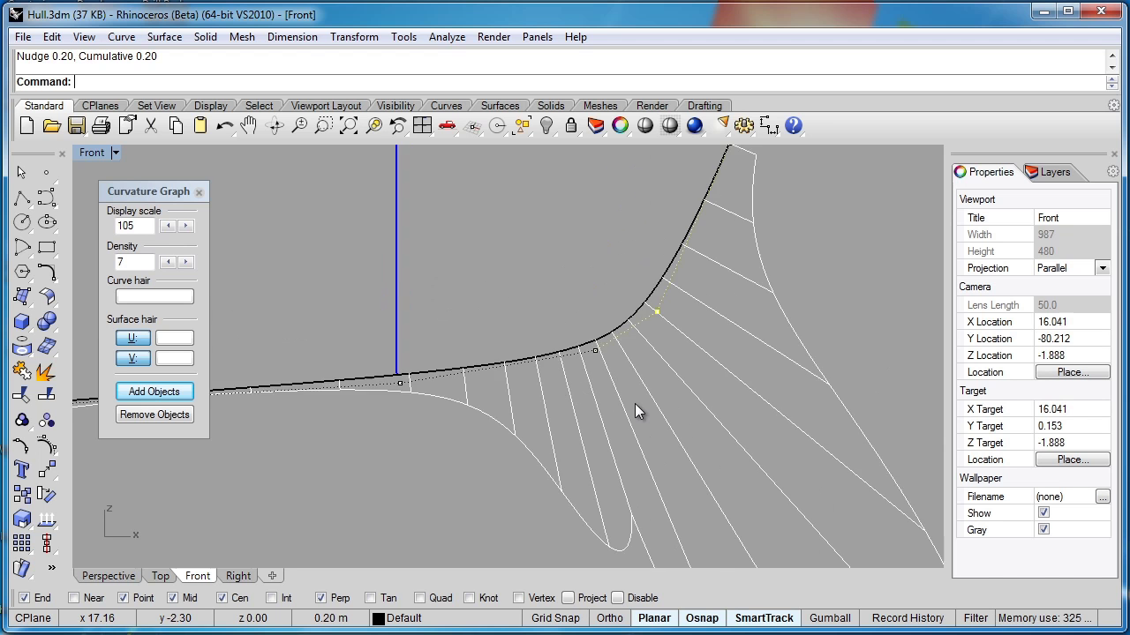
scroll(634, 403, down, 2)
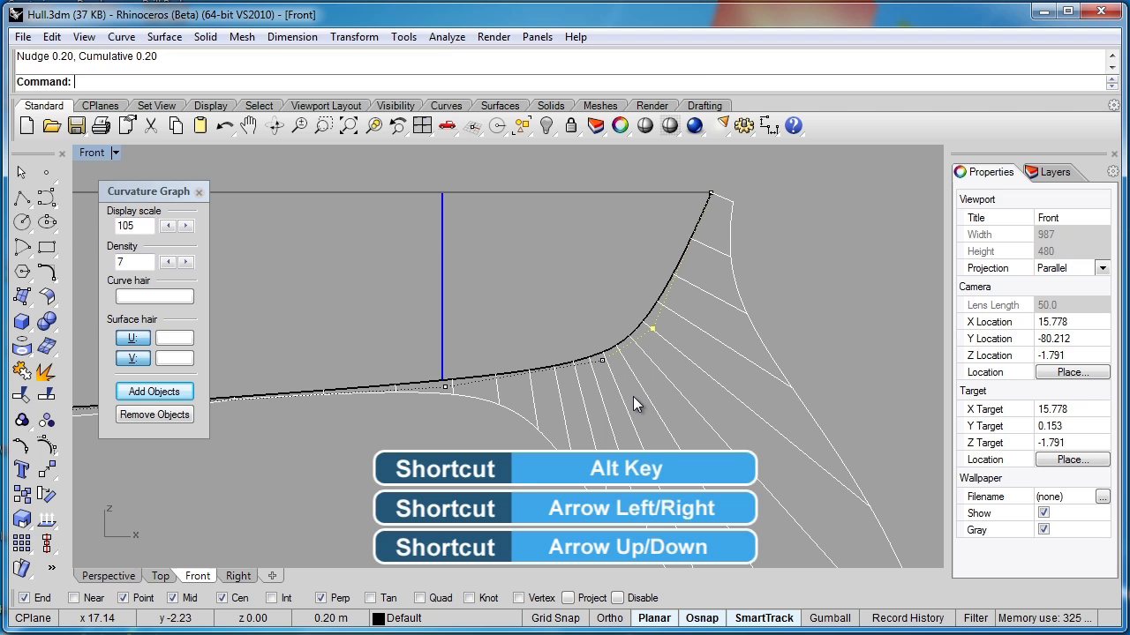
key(alt+Right)
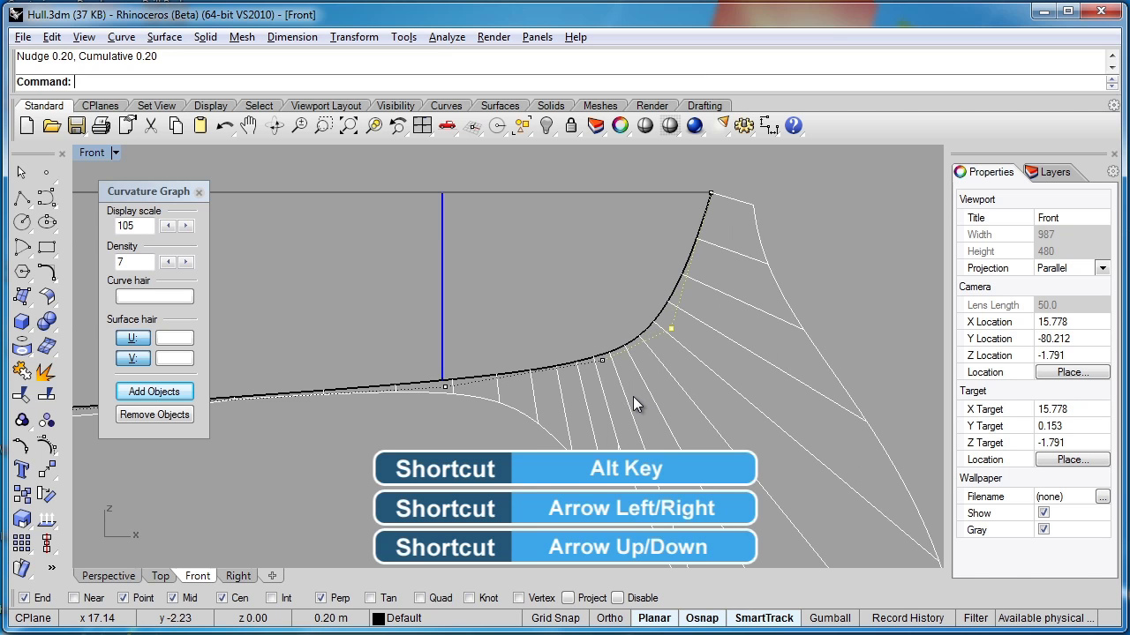
key(alt+Left)
key(alt+Right)
Step: Try nudging the lower bow-bend control point 0.20 m aft and downward, and undo the nudges
click(599, 362)
key(alt+Left)
key(alt+Down)
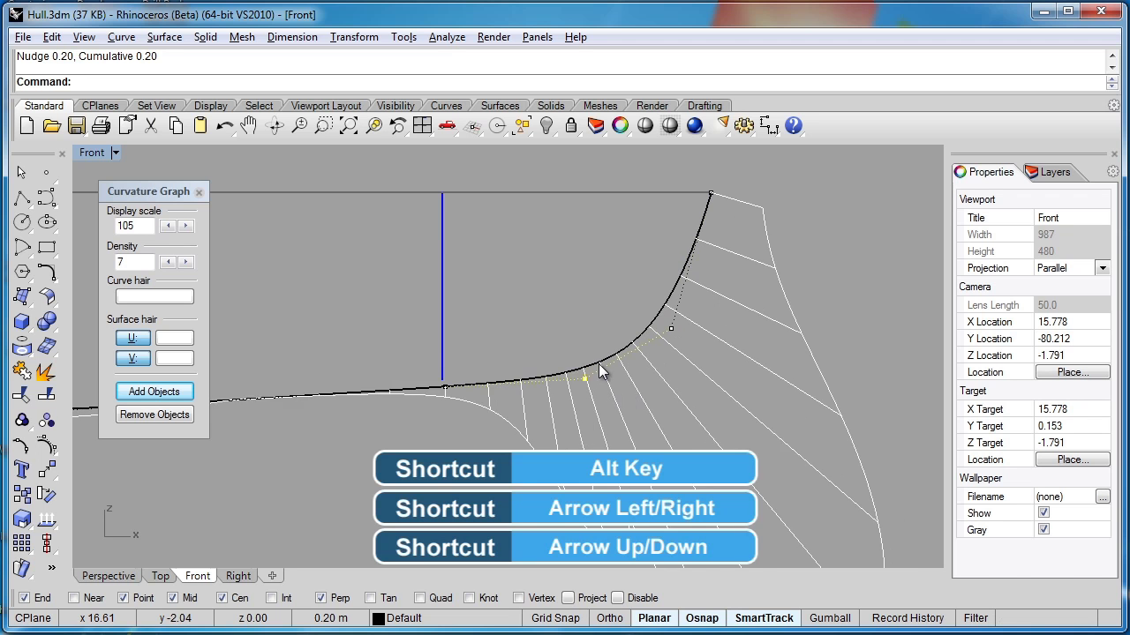
key(alt+Up)
key(alt+Right)
key(alt+Down)
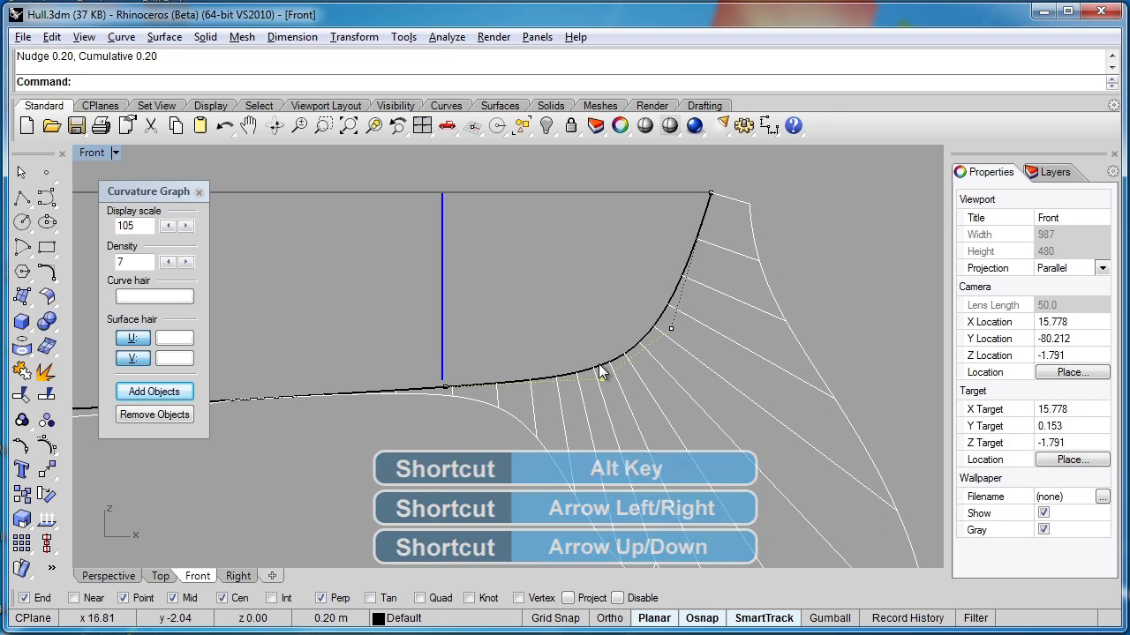
key(ctrl+z)
Step: Move the keel control point under the blue section curve aft, away from the bow bend
scroll(598, 364, down, 2)
right_drag(623, 392, 713, 287)
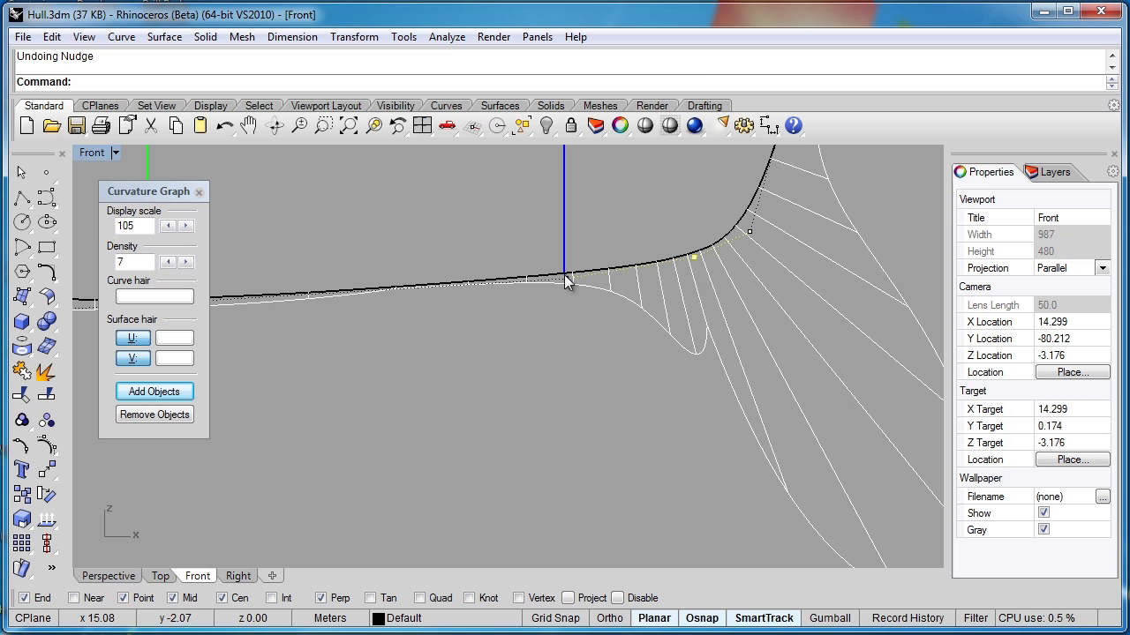
click(566, 281)
click(609, 317)
drag(561, 284, 518, 291)
Step: Try deleting the lower control point at the keel's bow bend, inspect the curve, and undo the deletion
click(694, 255)
key(Delete)
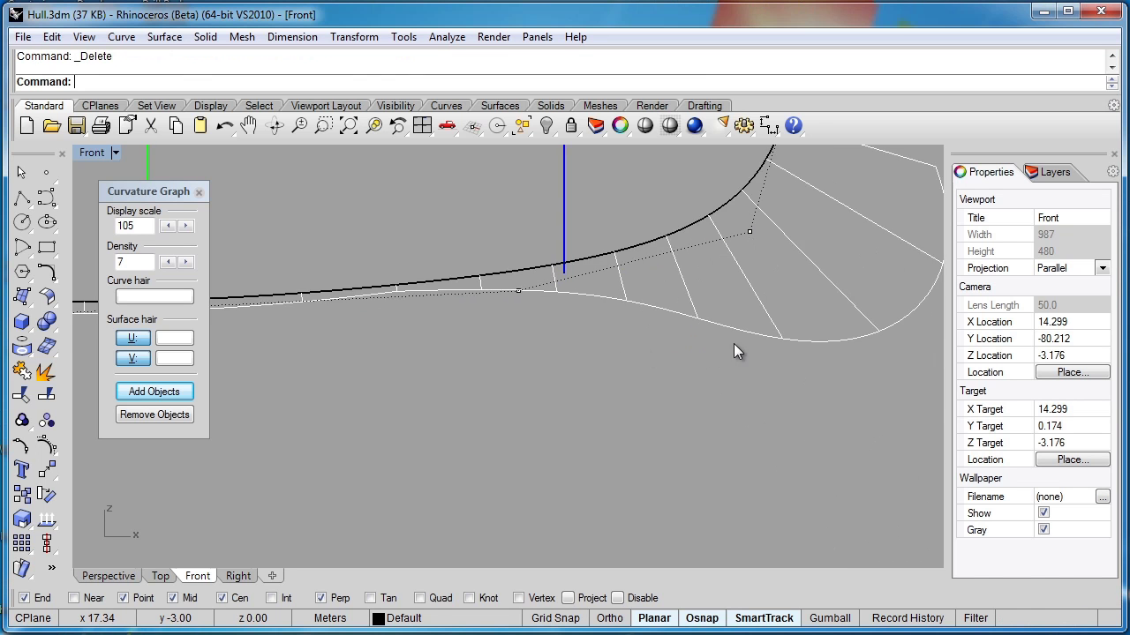
scroll(657, 353, down, 3)
scroll(643, 328, up, 1)
right_drag(643, 329, 663, 341)
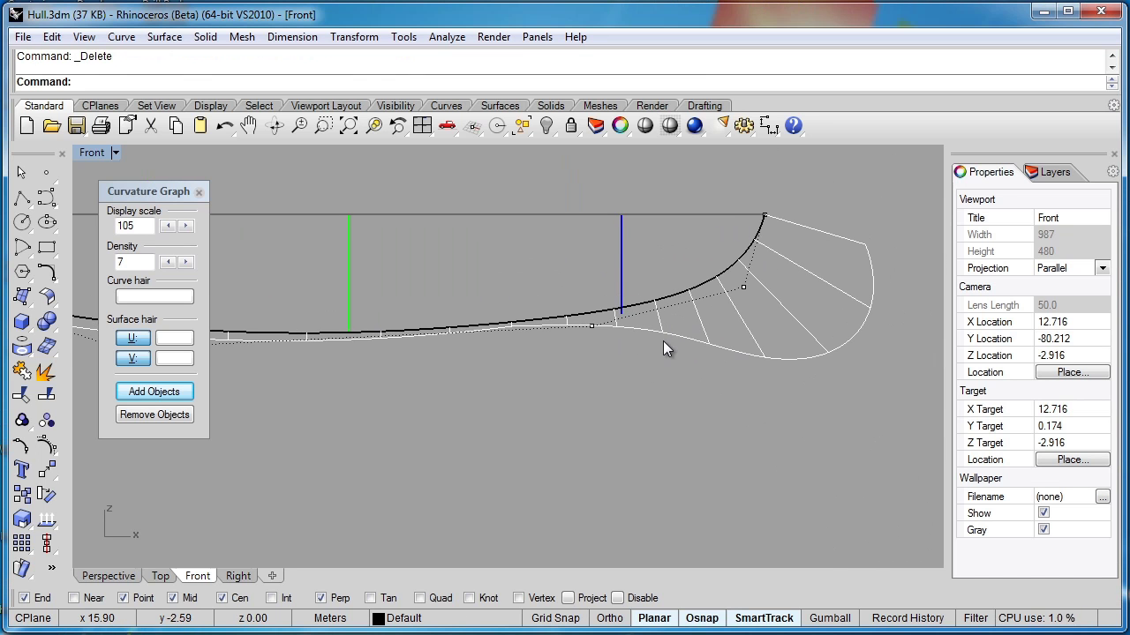
key(ctrl+z)
scroll(712, 291, up, 1)
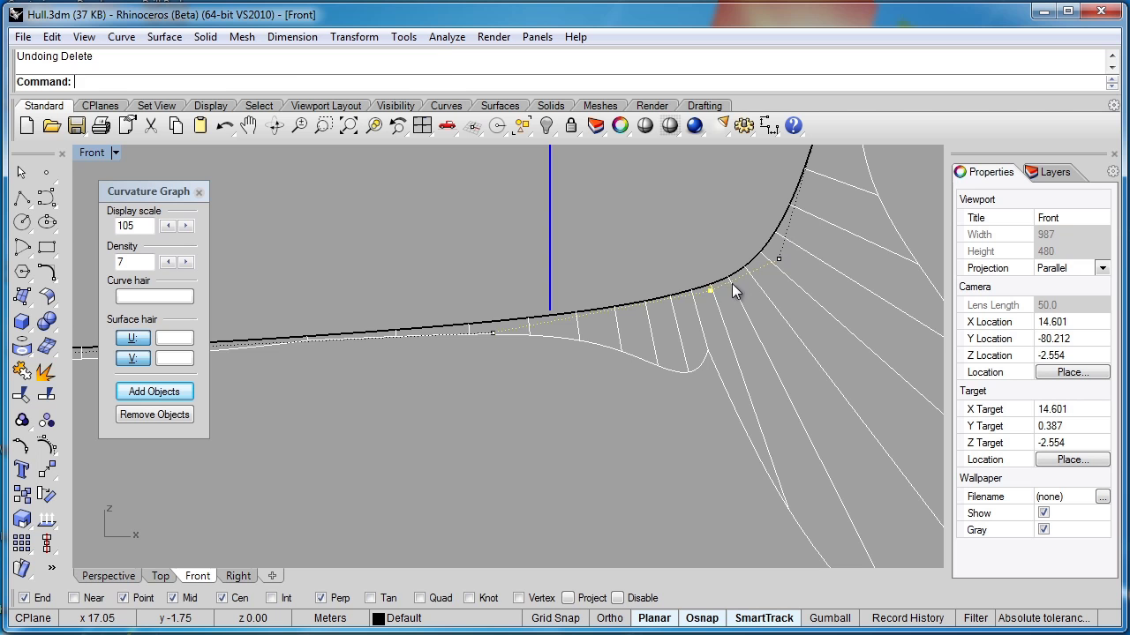
Step: Move the keel's lower bow-bend control point aft and down, and its upper bow-bend control point slightly forward and up
drag(709, 288, 678, 304)
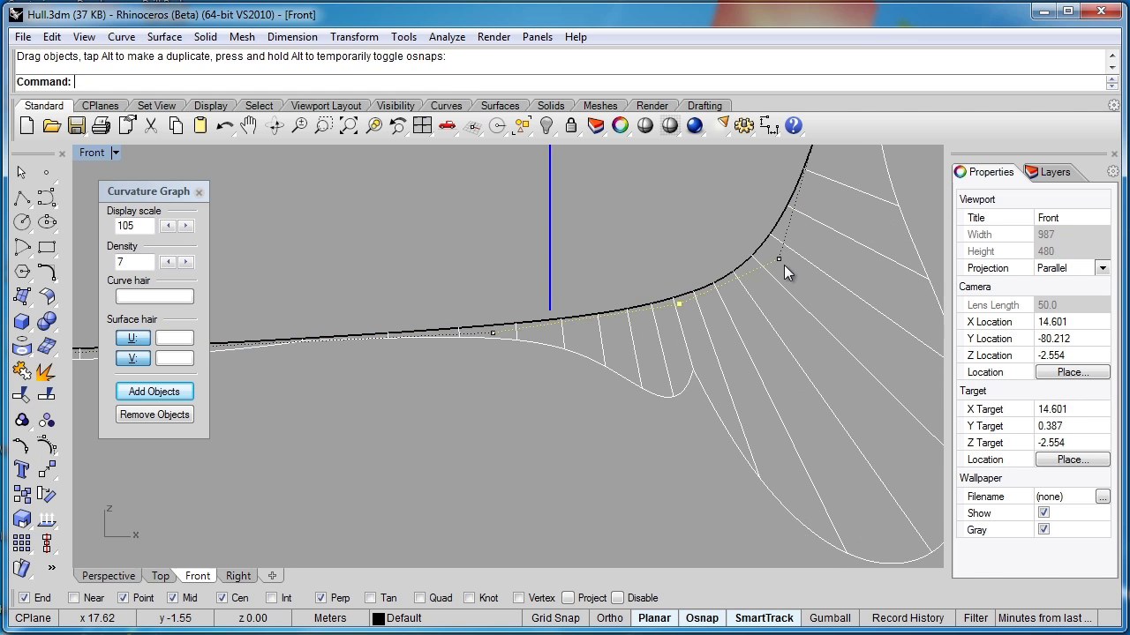
click(778, 261)
drag(779, 261, 795, 253)
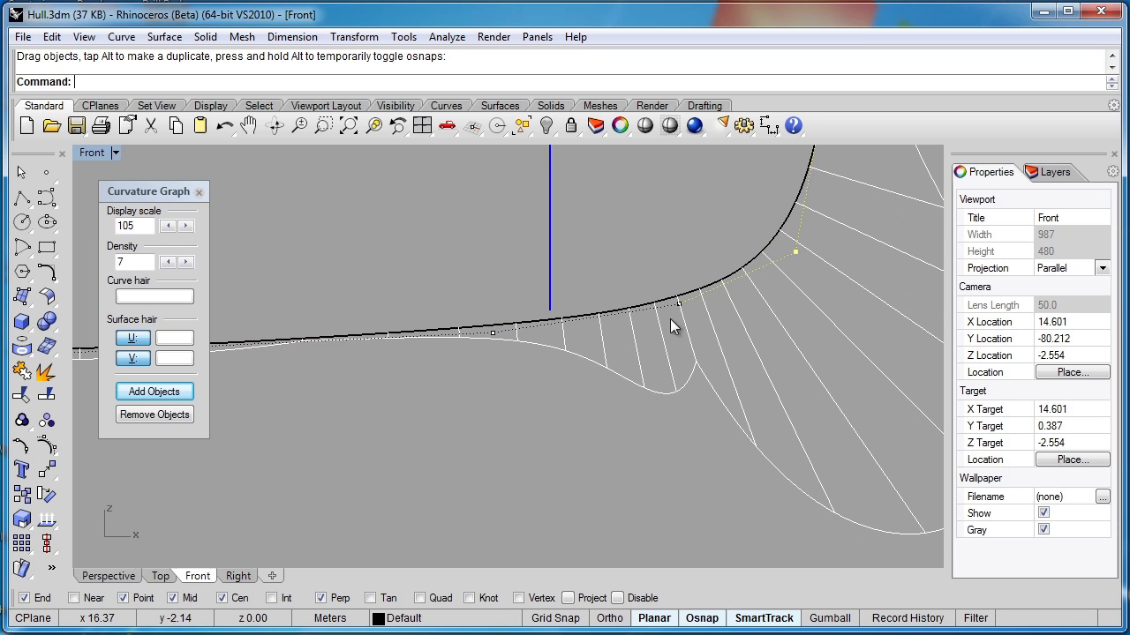
Step: Move the keel's aft control point, between the red and green section curves, downward and slightly aft
right_drag(604, 362, 841, 357)
scroll(814, 360, down, 8)
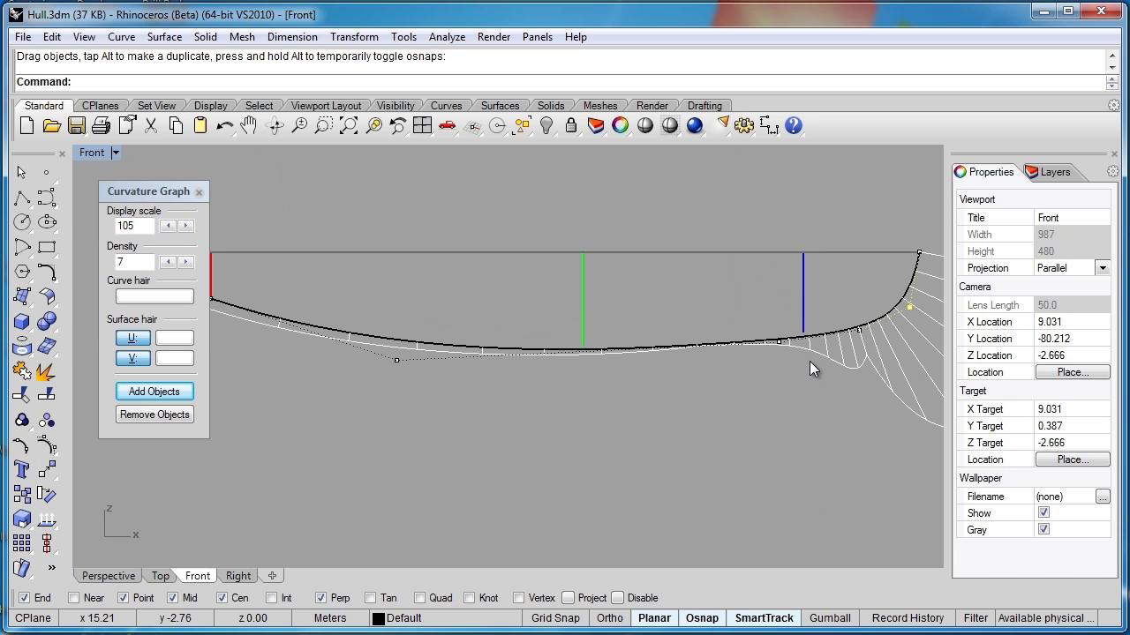
right_drag(505, 399, 593, 410)
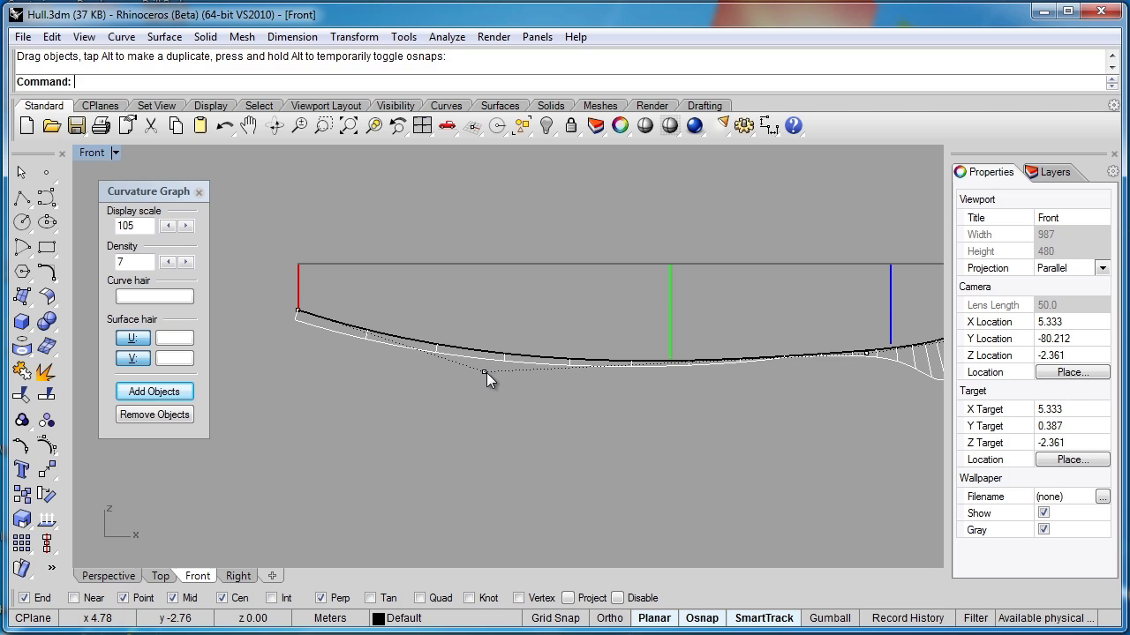
click(485, 372)
drag(484, 371, 477, 393)
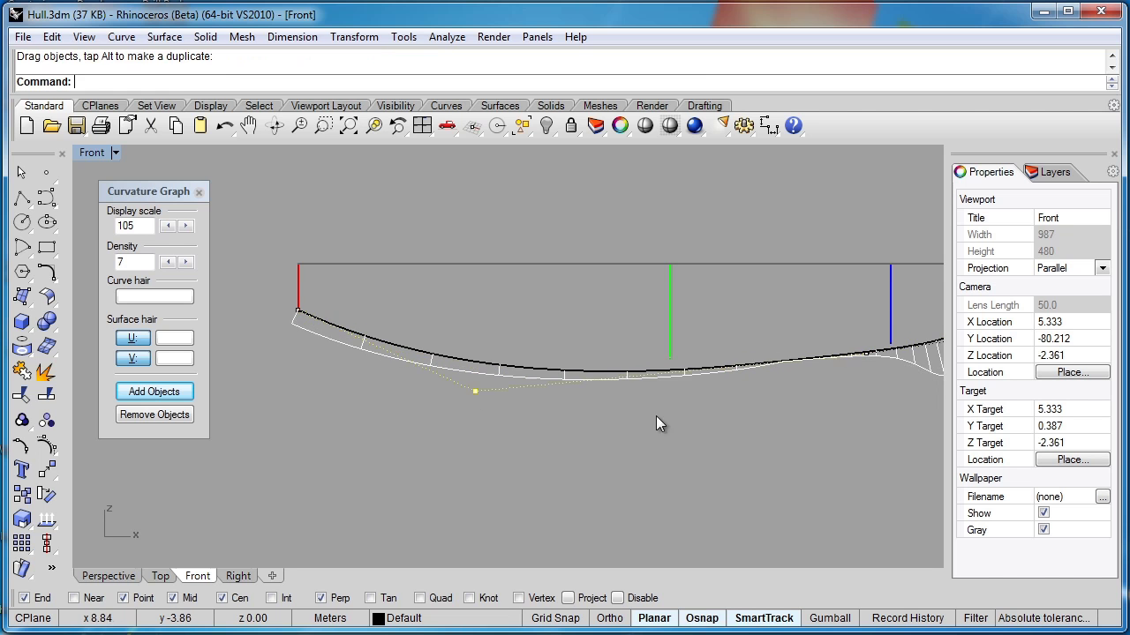
Step: Nudge the keel control point just aft of the blue section curve slightly upward to smooth the curvature, and clear the selection
right_drag(736, 420, 533, 429)
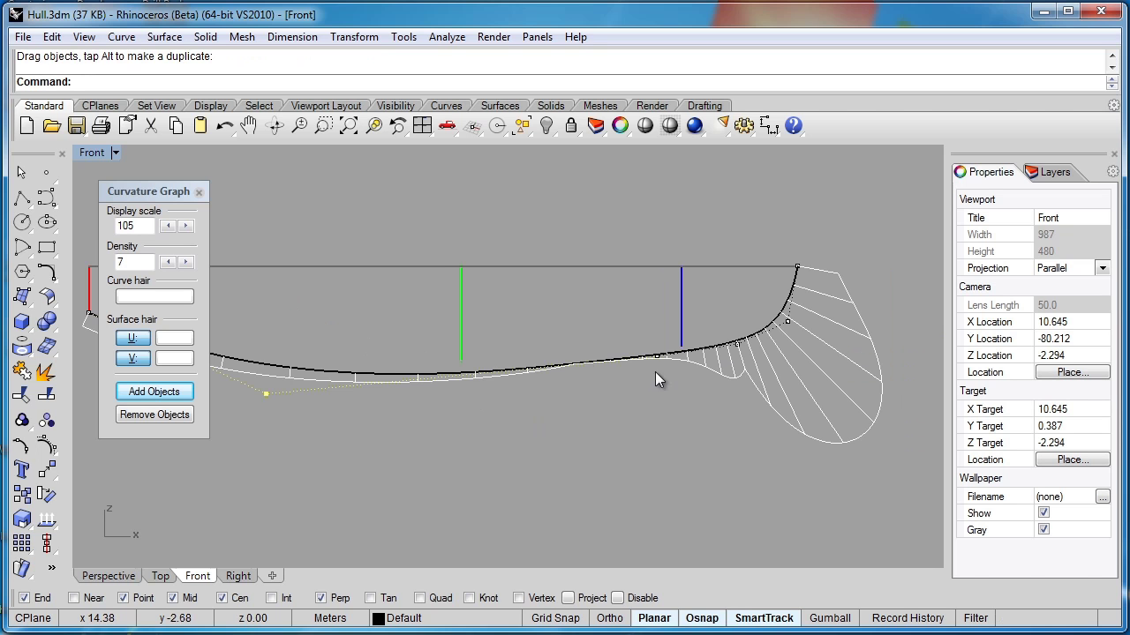
right_drag(433, 353, 637, 347)
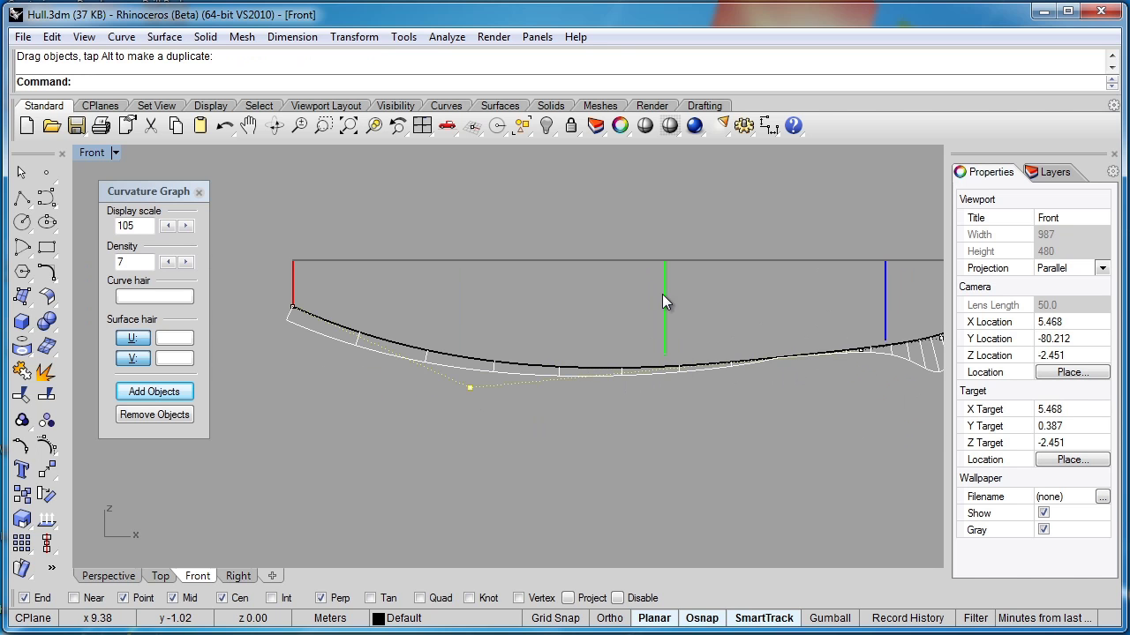
right_drag(662, 294, 573, 342)
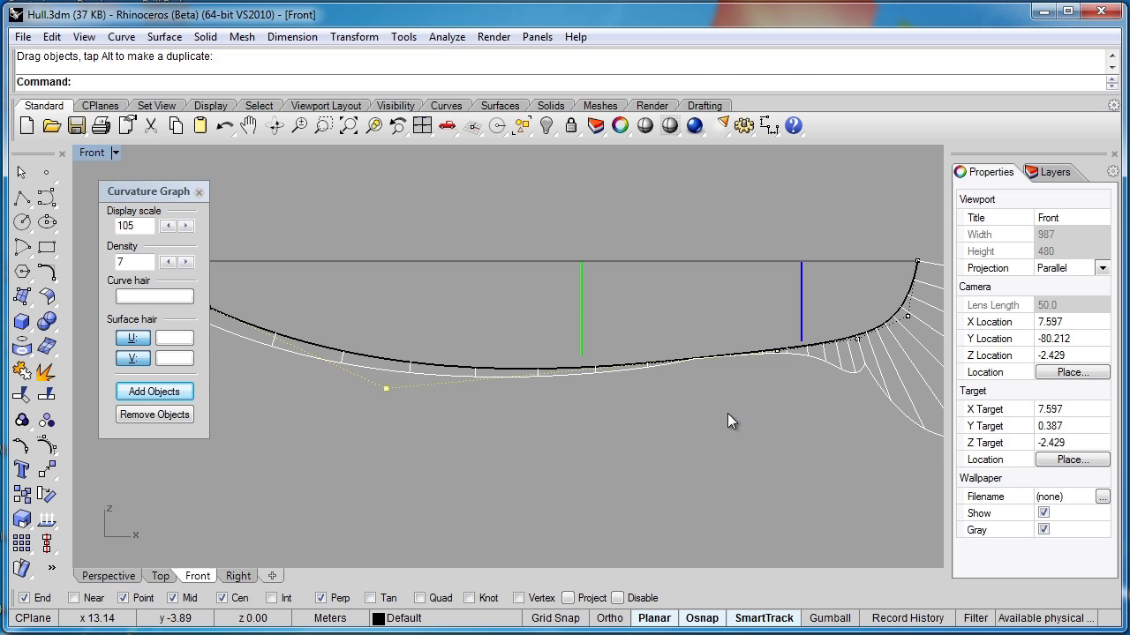
click(773, 351)
right_drag(781, 354, 594, 401)
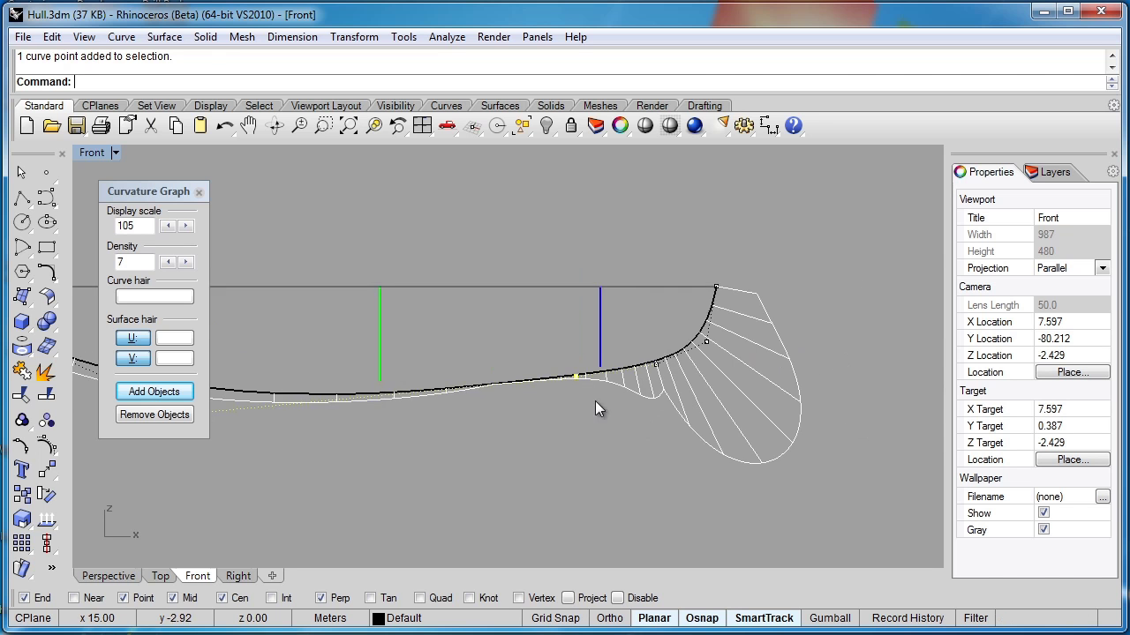
scroll(593, 389, up, 5)
right_drag(680, 361, 638, 426)
shift+drag(701, 307, 868, 441)
alt+shift+drag(535, 416, 532, 411)
scroll(532, 412, down, 6)
right_drag(370, 461, 570, 449)
right_drag(777, 419, 636, 442)
click(669, 445)
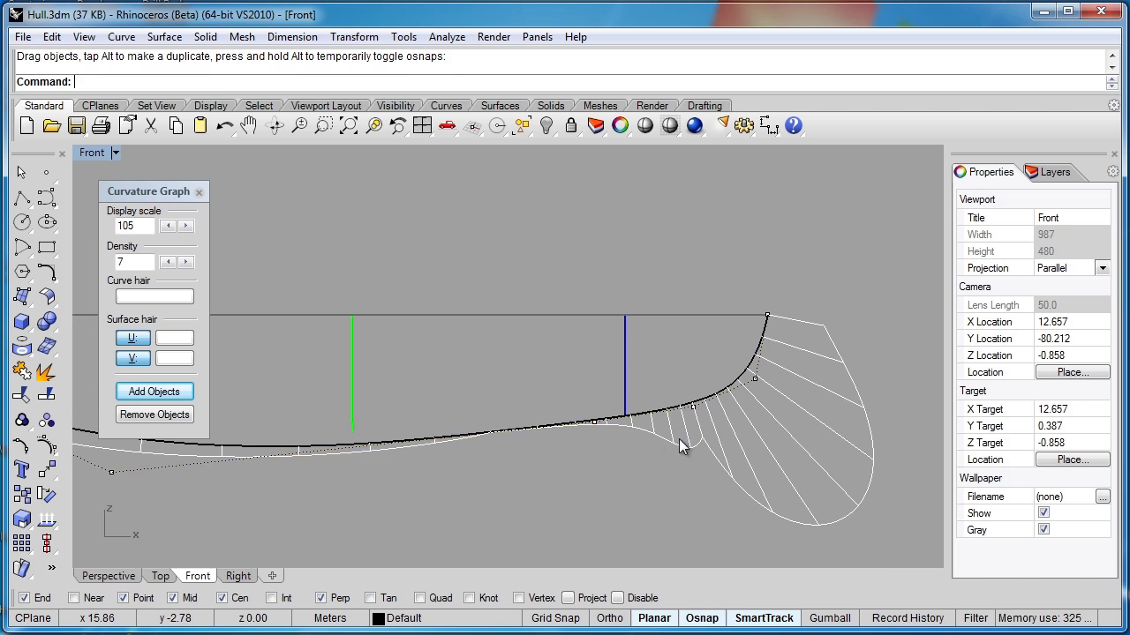
Step: Fine-tune the keel's bow bend by nudging its lower control point slightly down and its upper control point slightly forward and up
scroll(690, 406, up, 6)
click(692, 406)
alt+drag(695, 402, 698, 407)
scroll(664, 433, down, 2)
scroll(783, 367, up, 4)
alt+drag(782, 369, 787, 362)
scroll(661, 388, down, 4)
right_drag(566, 432, 730, 387)
scroll(729, 389, down, 3)
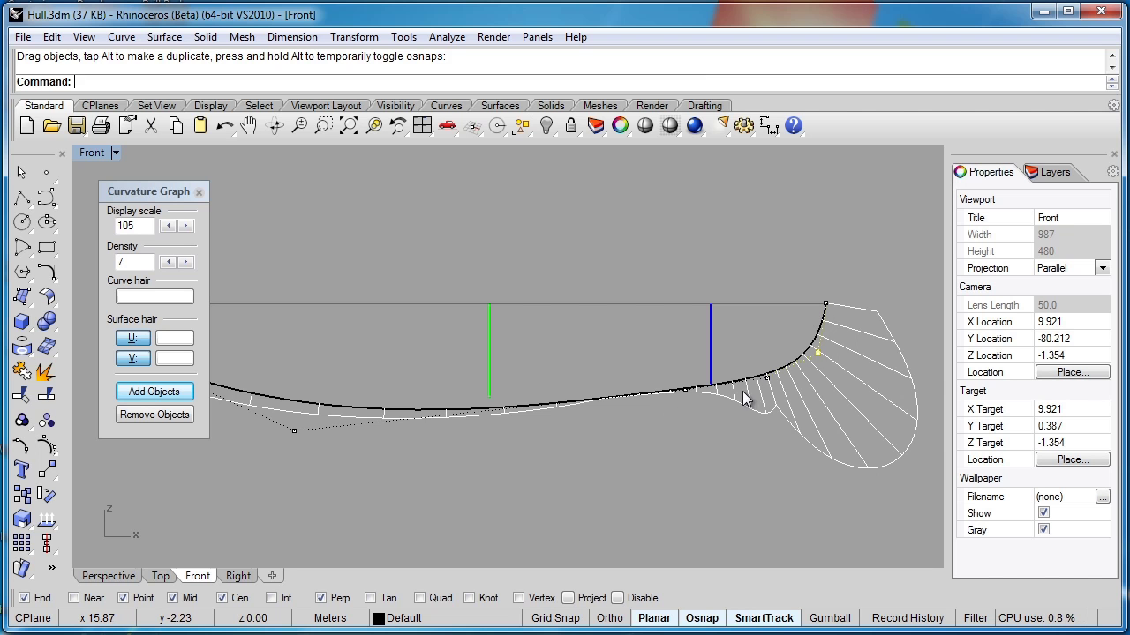
Step: Hide the keel's control points and remove the keel curve from the curvature graph
right_drag(596, 440, 566, 450)
scroll(650, 451, down, 4)
click(650, 451)
click(345, 409)
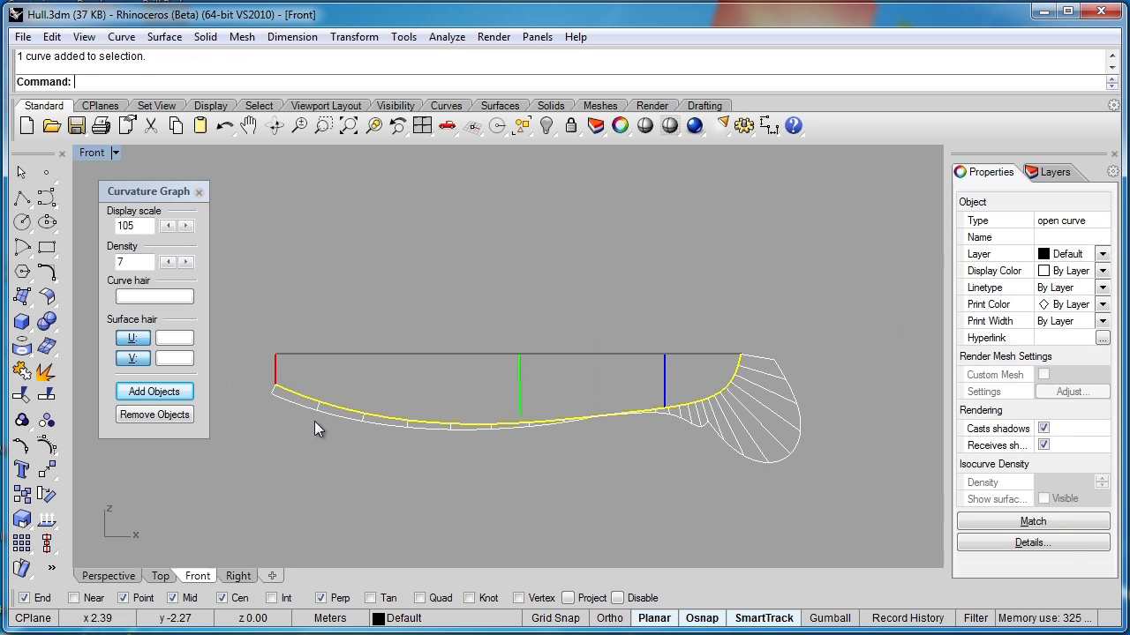
click(155, 414)
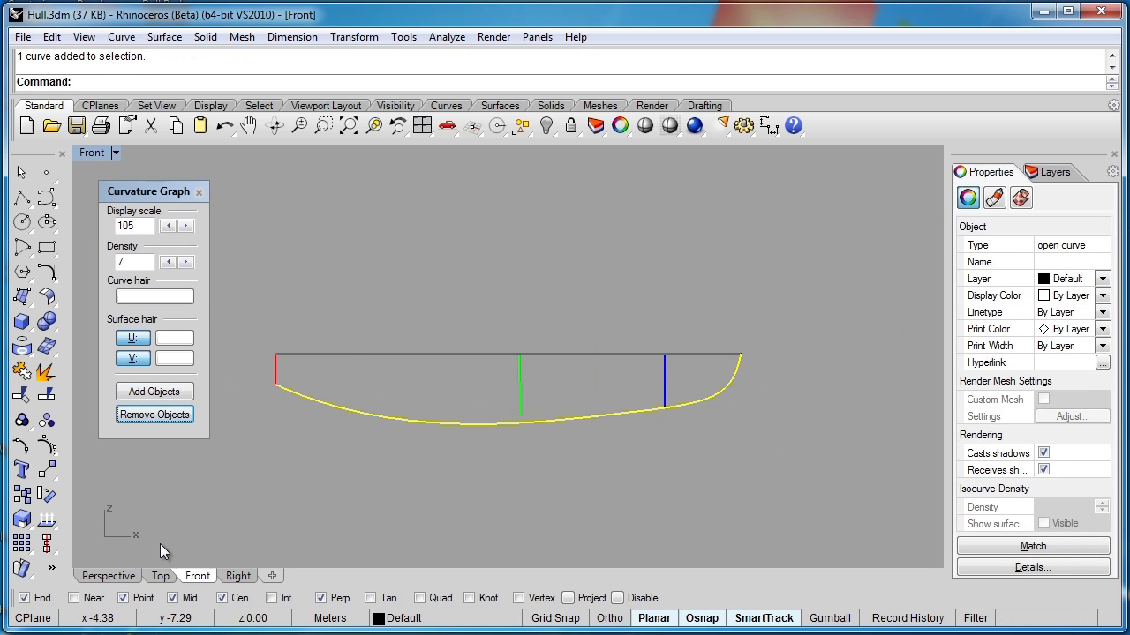
Step: Turn on the control points of the green section curve in the perspective view
click(106, 575)
scroll(600, 407, up, 3)
scroll(609, 396, down, 3)
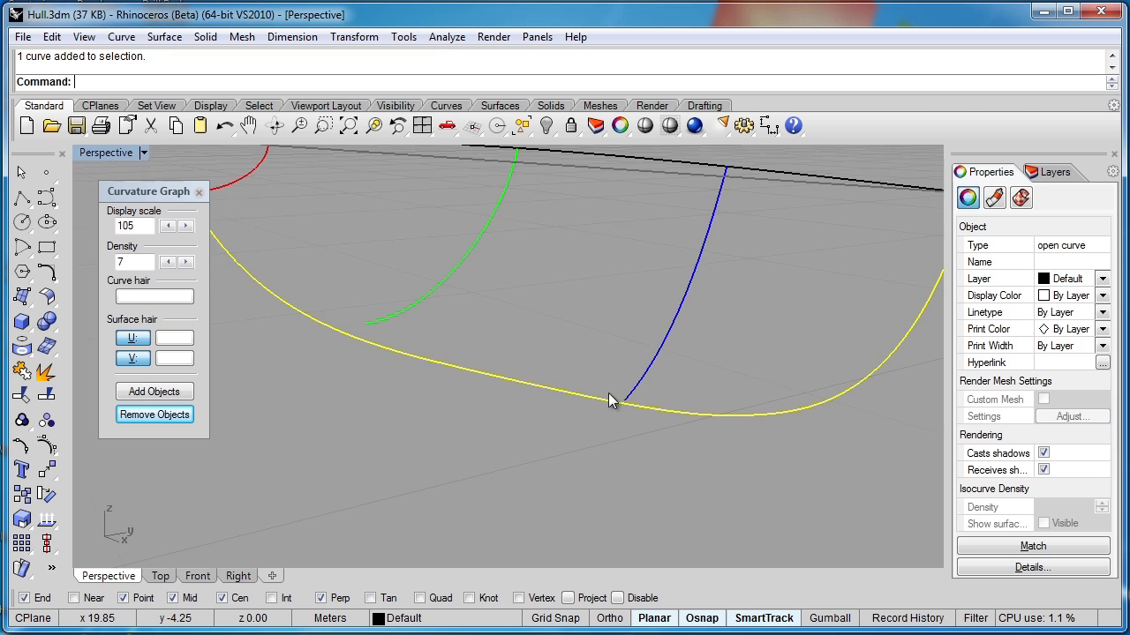
scroll(503, 362, up, 2)
click(505, 380)
click(488, 363)
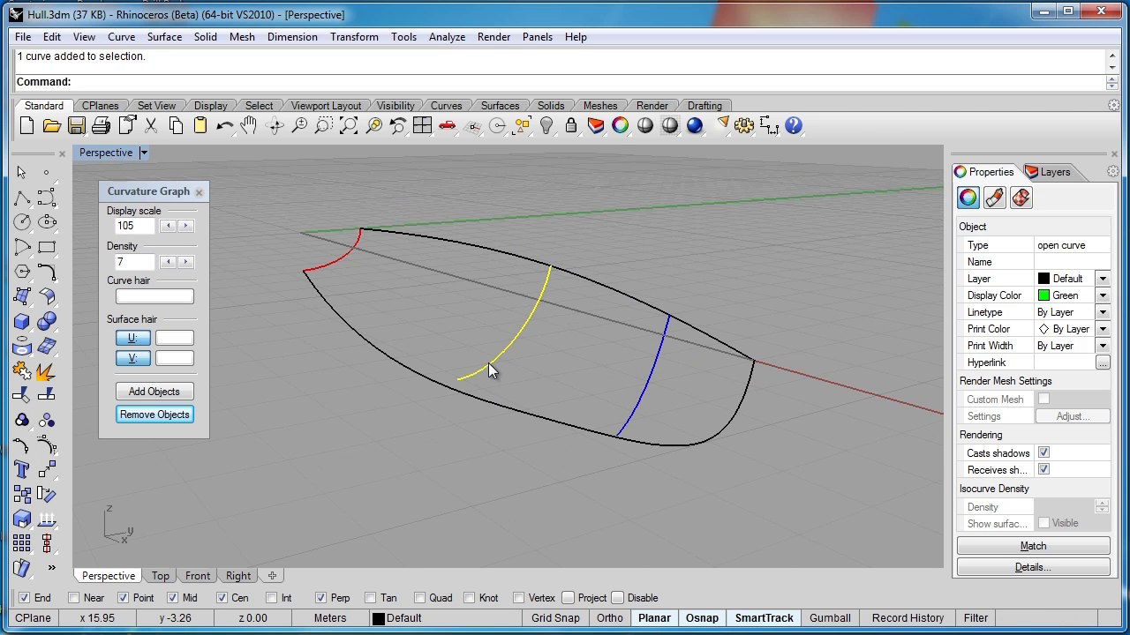
key(F10)
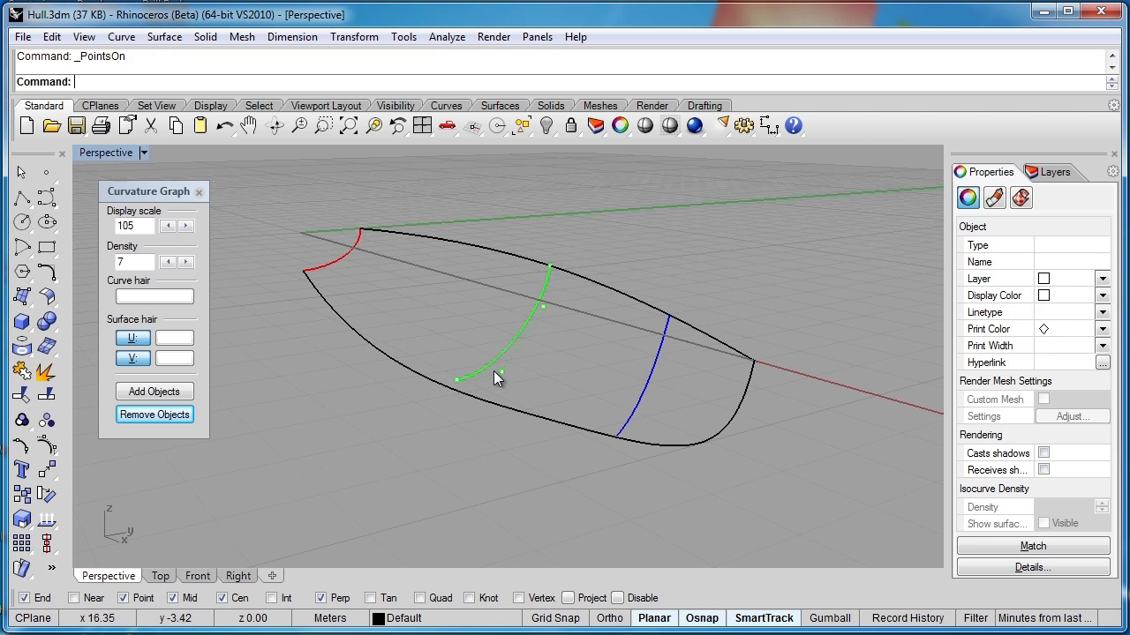
Step: Move the green section's two lowest control points together so its lower end snaps perpendicular onto the keel curve
drag(440, 362, 541, 392)
scroll(474, 377, up, 3)
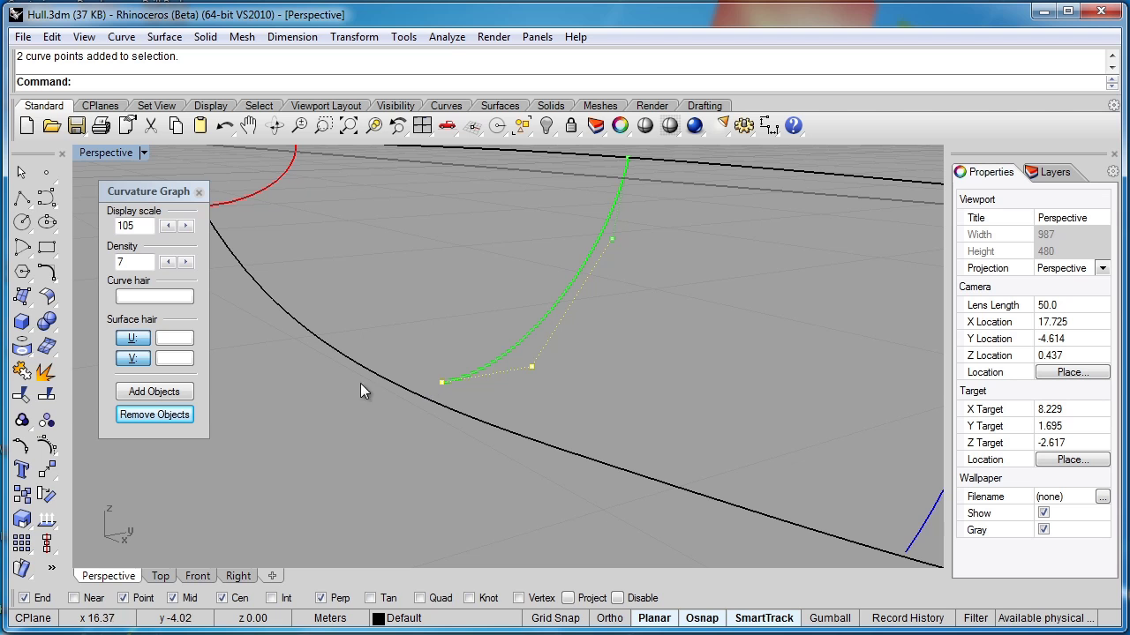
click(47, 469)
click(441, 381)
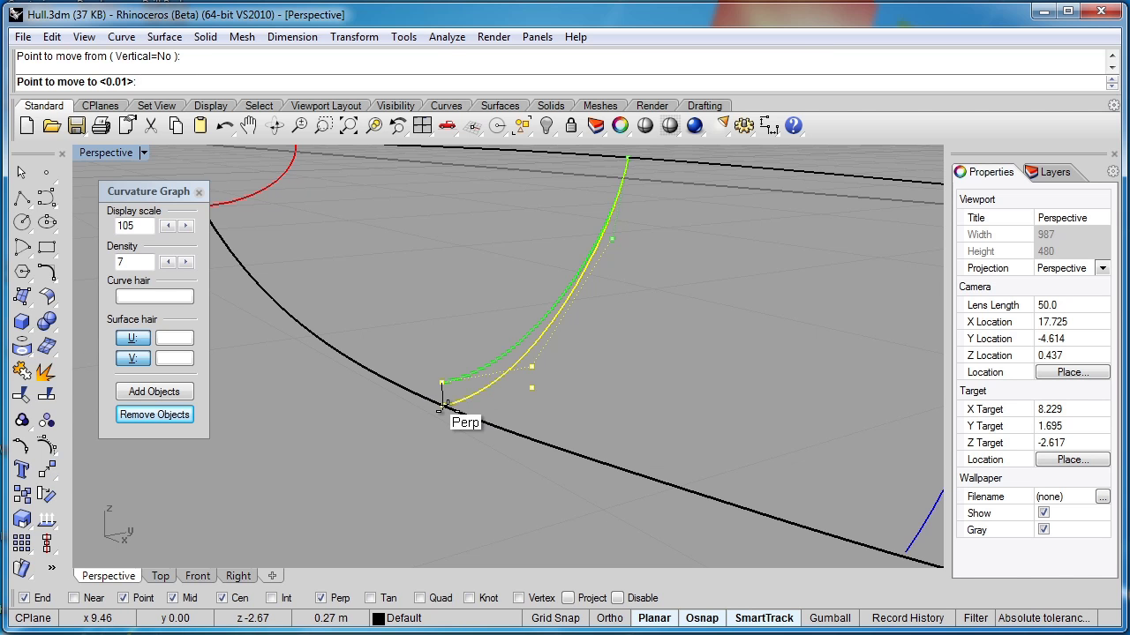
click(441, 407)
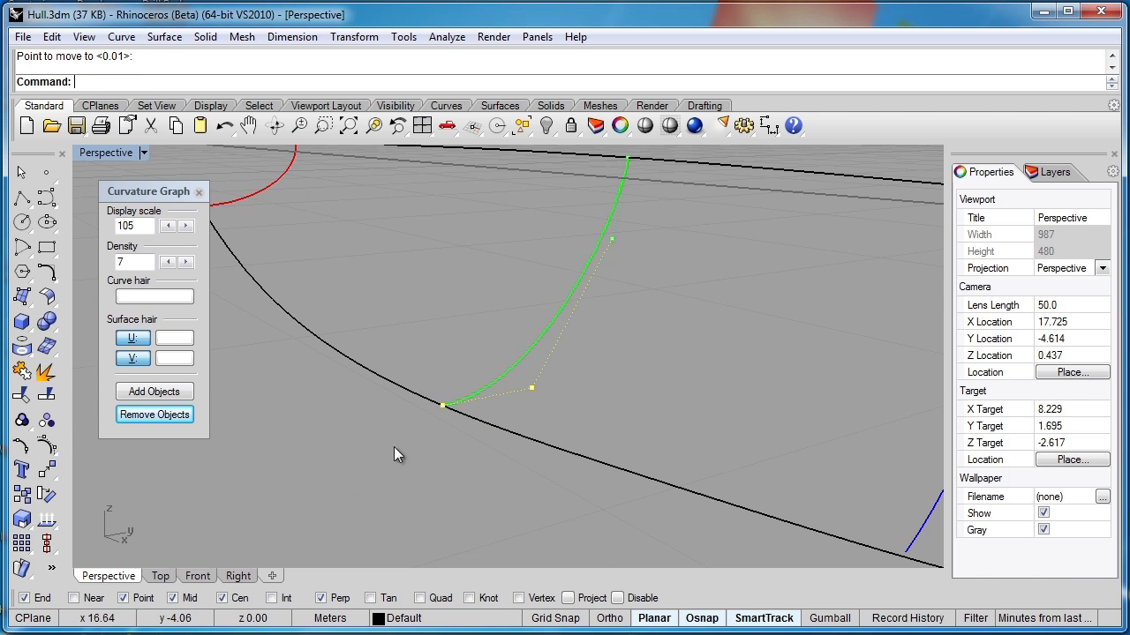
Step: Show the blue section's control points and move its two lowest ones so its lower end snaps perpendicular onto the keel
scroll(373, 393, down, 3)
click(546, 398)
key(F10)
drag(517, 288, 638, 437)
scroll(507, 444, up, 2)
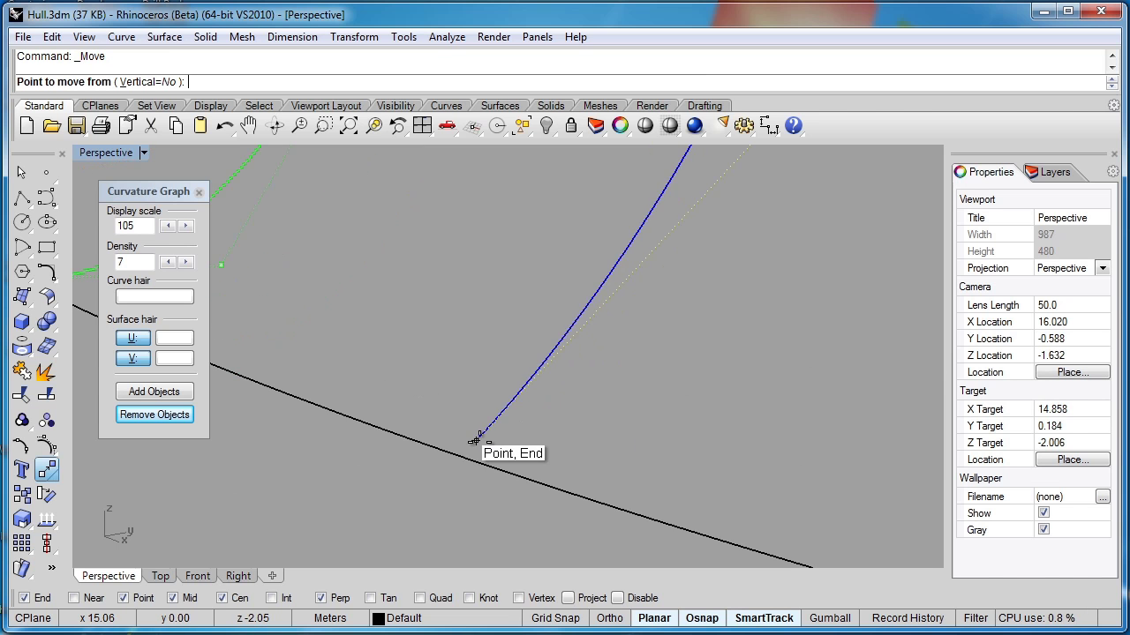
click(477, 442)
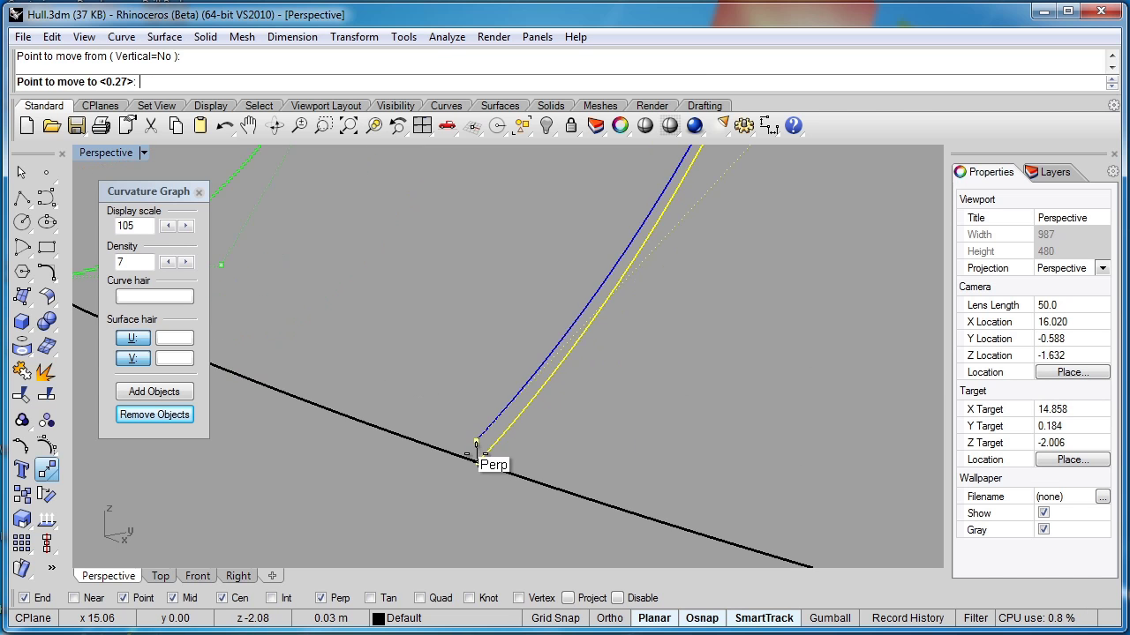
click(477, 458)
scroll(470, 492, down, 5)
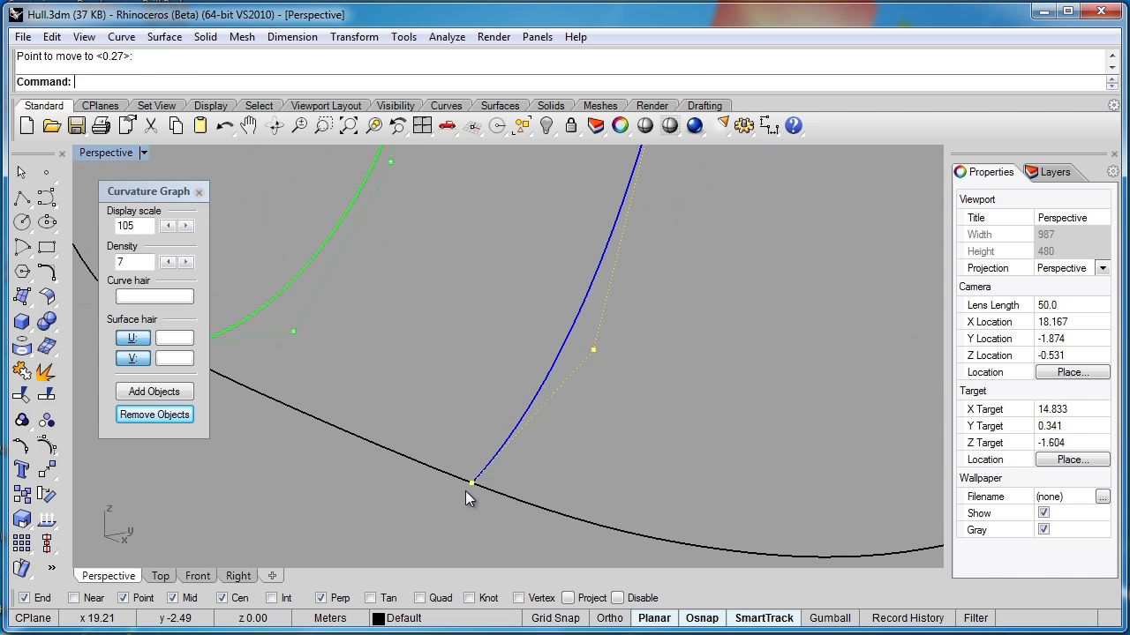
Step: Hide the control points and add the green section curve to the curvature graph
scroll(466, 491, down, 8)
key(Escape)
key(Escape)
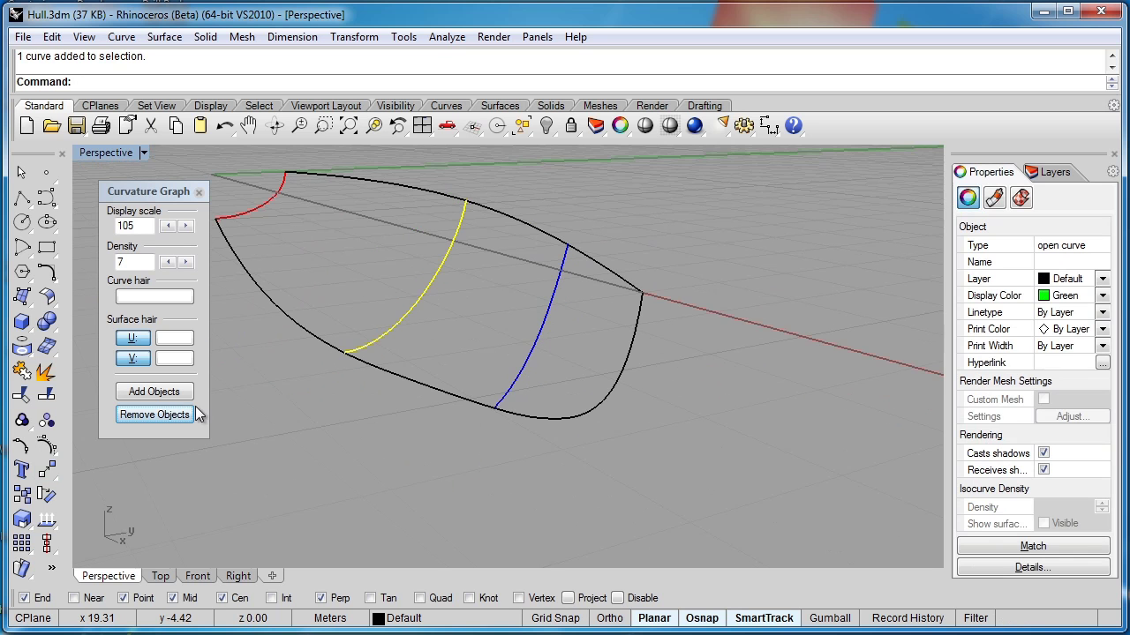
click(155, 392)
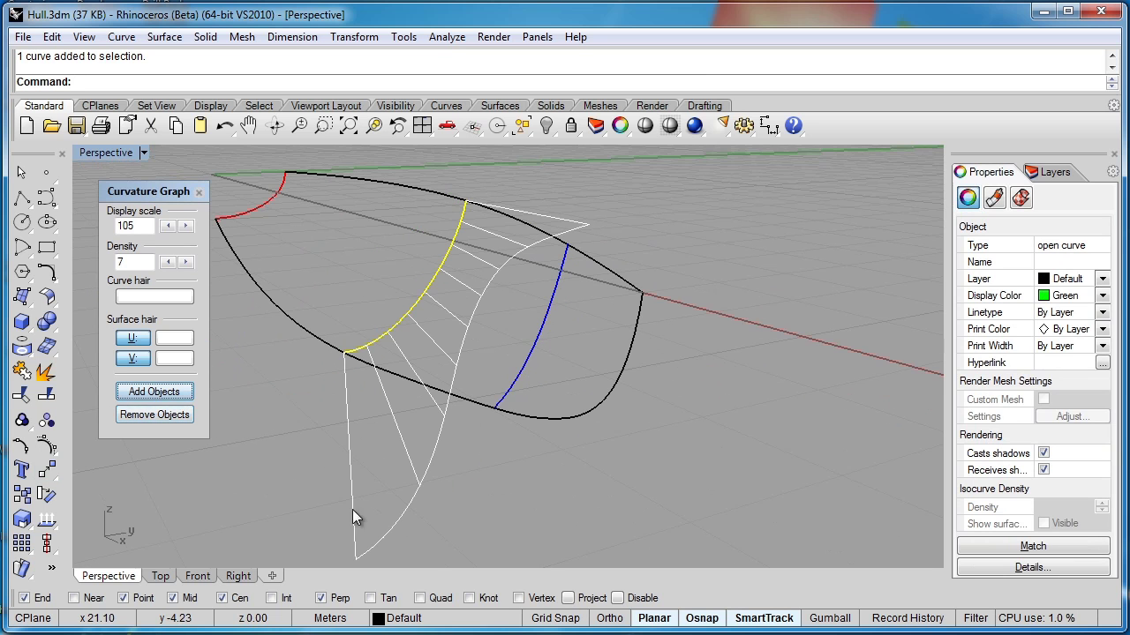
Step: Fair the green section curve in the right view by moving its two middle control points outboard
click(243, 574)
scroll(614, 397, down, 4)
right_drag(612, 447, 579, 338)
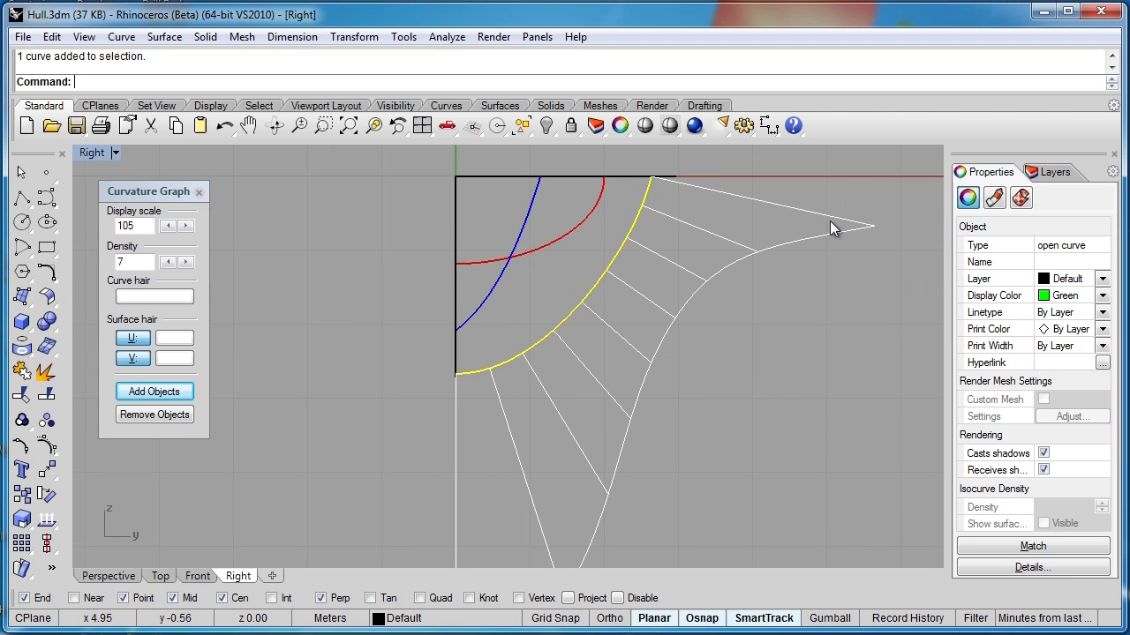
right_drag(644, 419, 614, 442)
key(F10)
click(611, 274)
drag(604, 270, 619, 275)
right_drag(575, 389, 569, 332)
shift+drag(512, 341, 529, 336)
scroll(662, 355, down, 2)
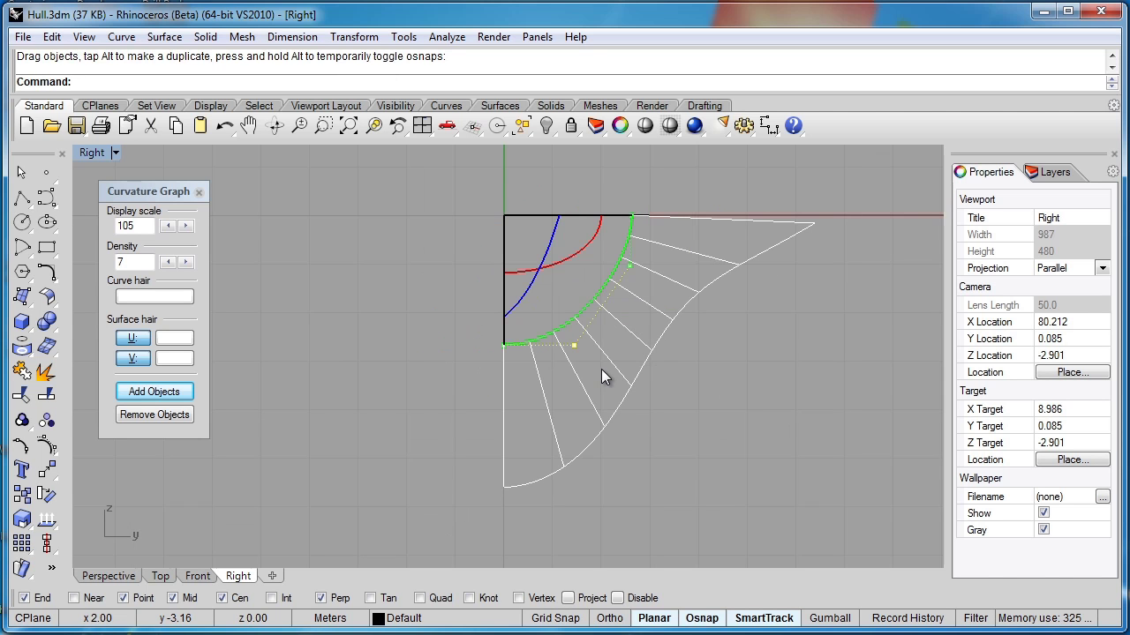
Step: Remove the green section curve from the curvature graph and add the blue section curve instead
key(Escape)
key(Escape)
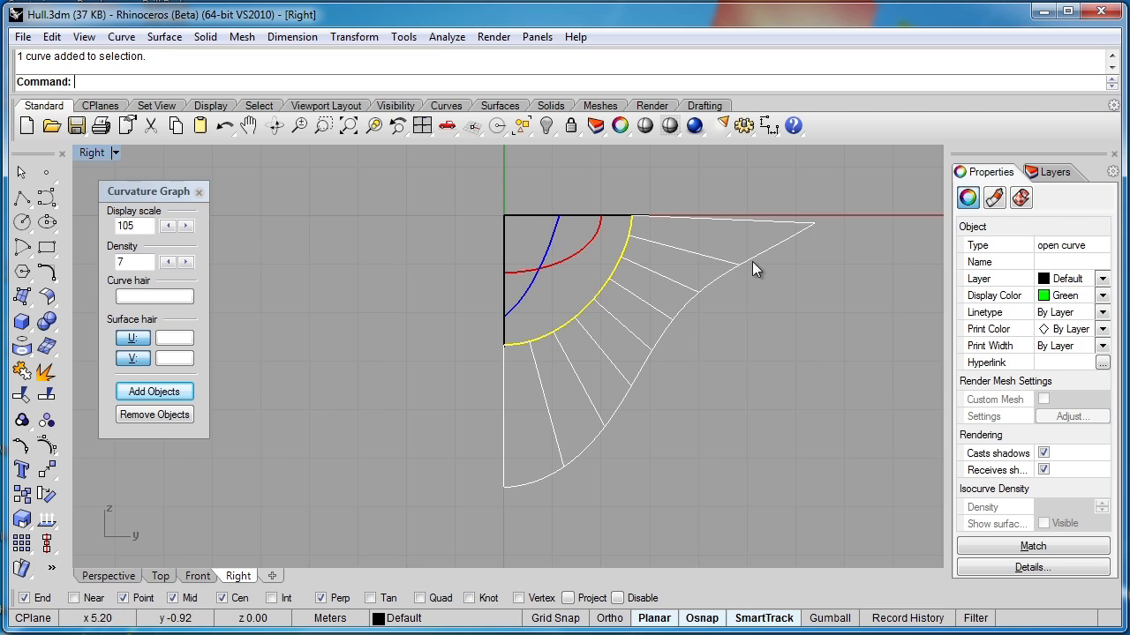
click(155, 415)
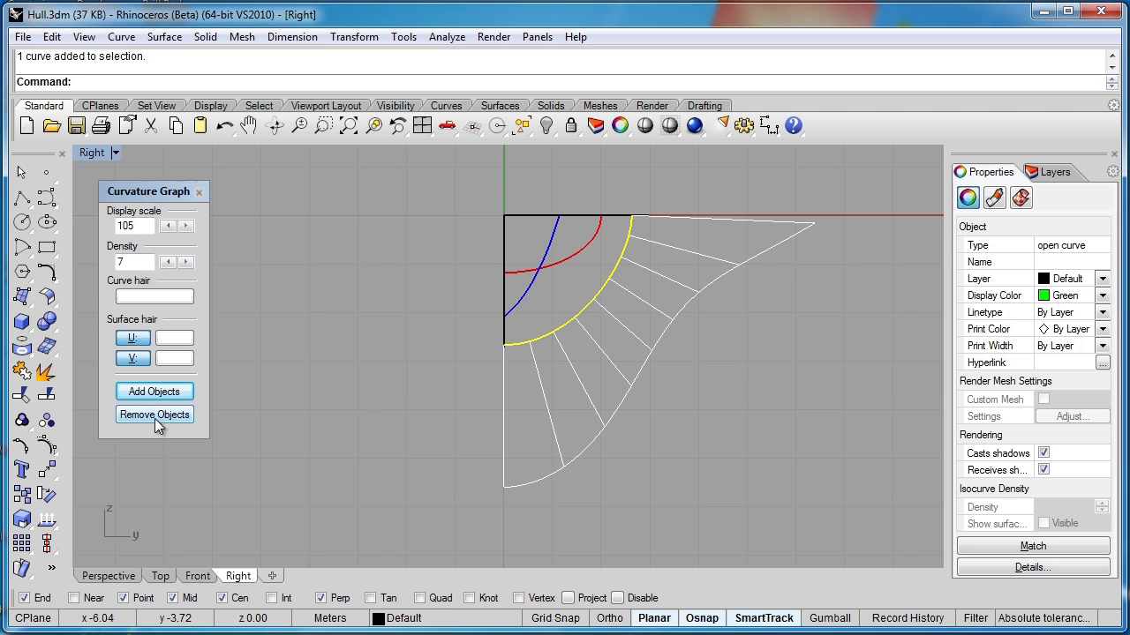
click(532, 294)
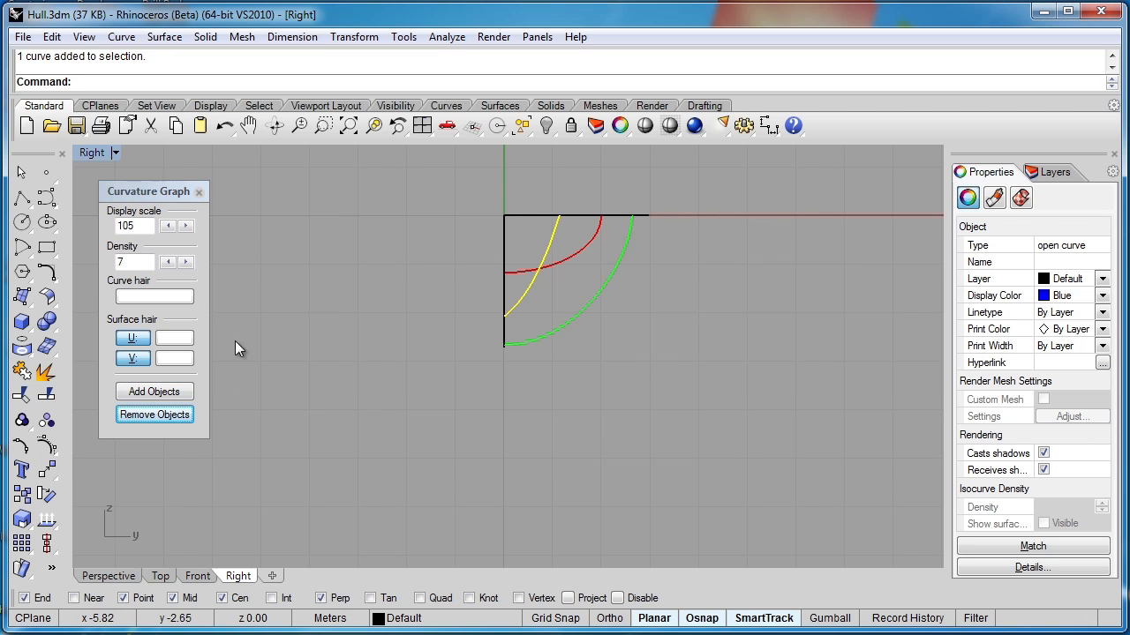
click(170, 392)
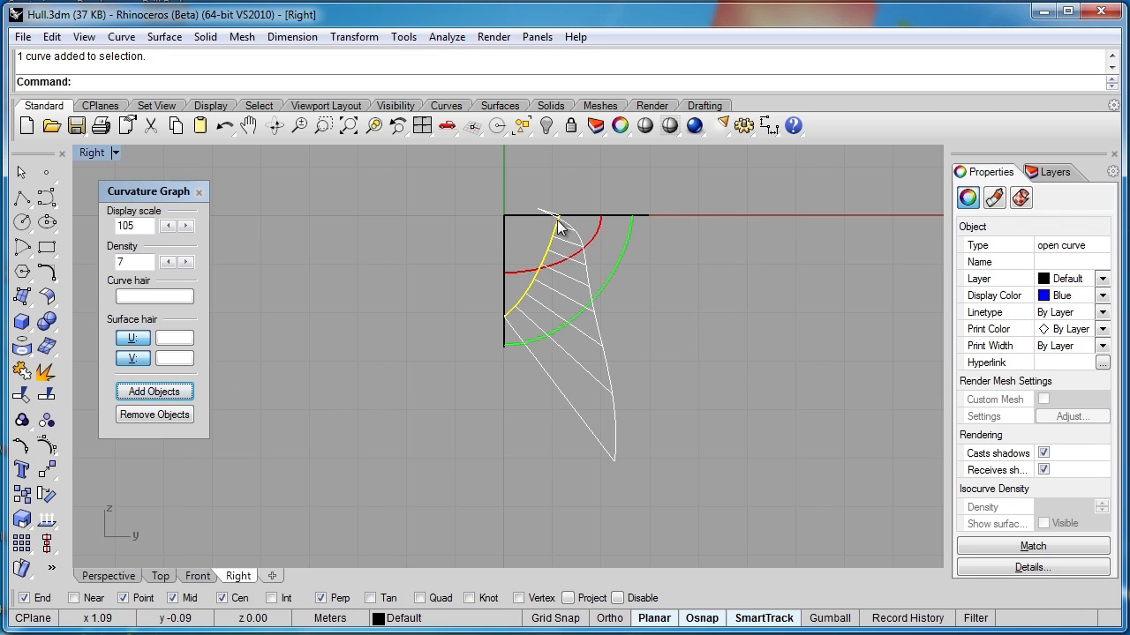
Step: Examine the blue section's curvature graph at its upper end and turn on the curve's control points
scroll(558, 227, up, 8)
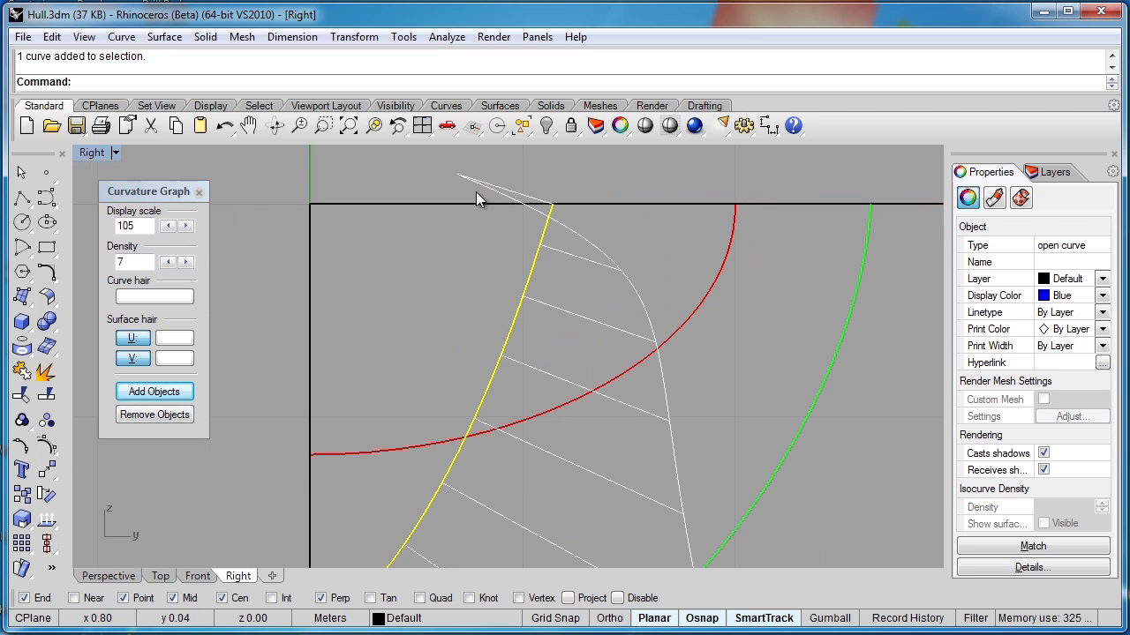
click(122, 582)
scroll(550, 418, up, 3)
scroll(570, 247, up, 4)
scroll(568, 262, up, 1)
scroll(555, 246, up, 2)
key(F10)
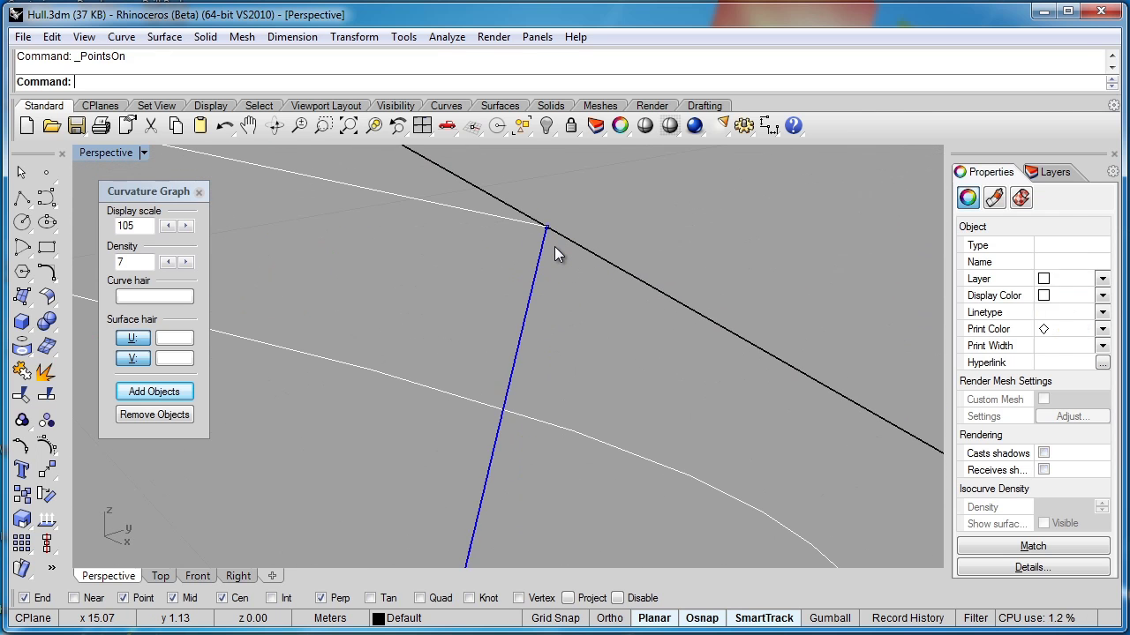
scroll(554, 246, down, 3)
scroll(556, 245, down, 3)
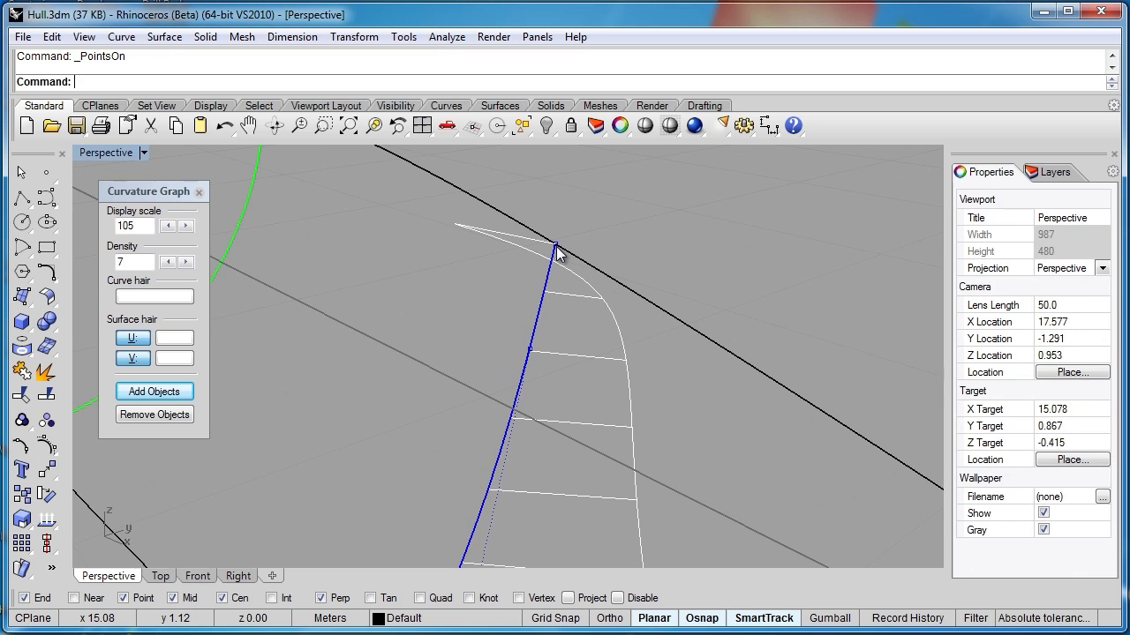
Step: Move the blue section's second control point from the sheer outboard in the right view
click(530, 349)
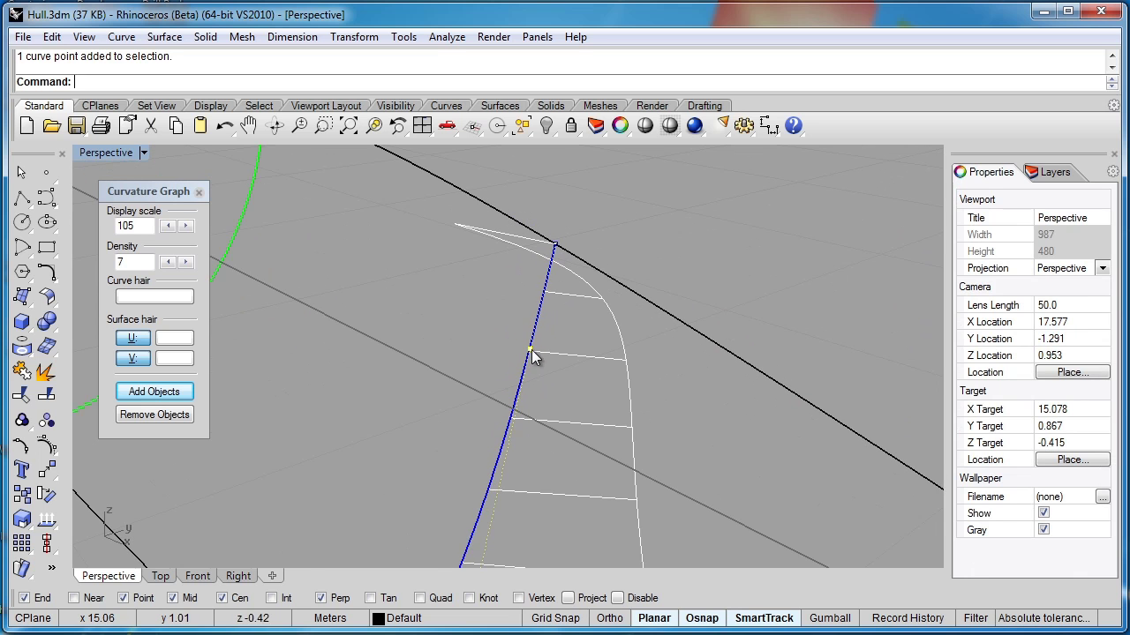
click(238, 576)
drag(523, 295, 538, 297)
scroll(540, 303, down, 2)
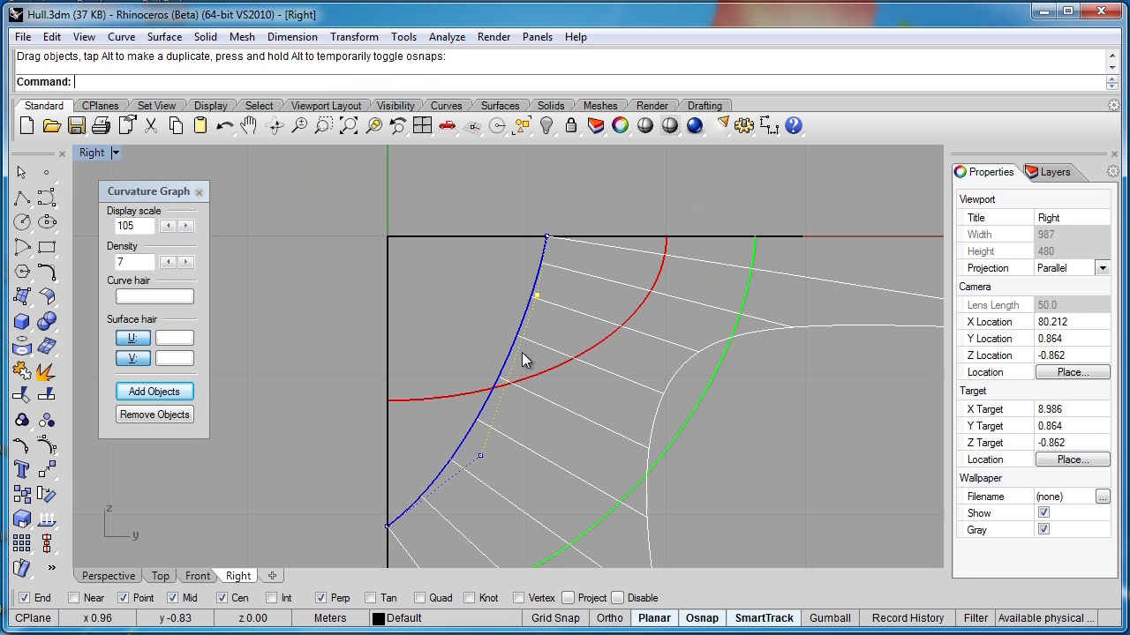
Step: Move the blue section's second control point from the sheer slightly inboard in the right view, just inside the sheer end
scroll(545, 347, down, 1)
scroll(574, 340, down, 1)
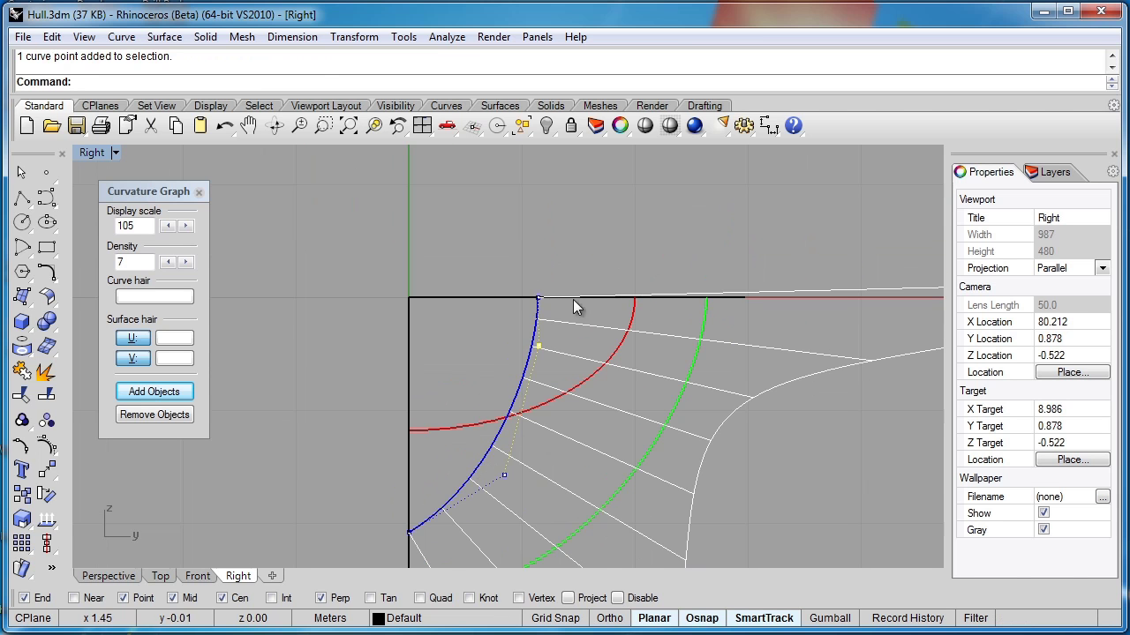
scroll(768, 302, down, 6)
right_drag(827, 302, 561, 293)
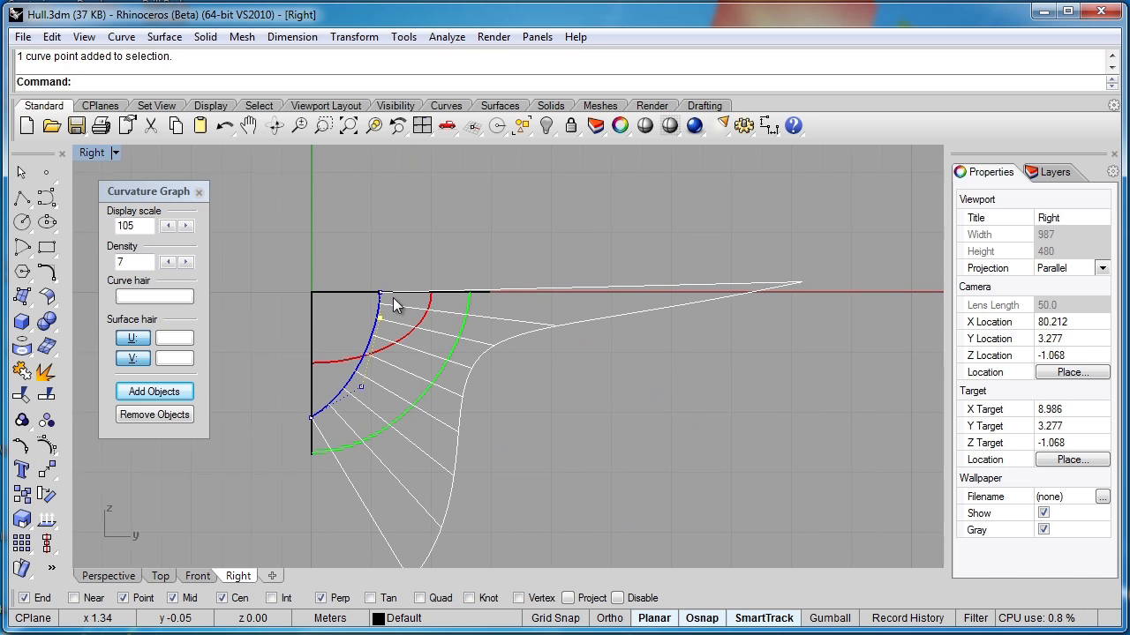
right_drag(286, 292, 475, 296)
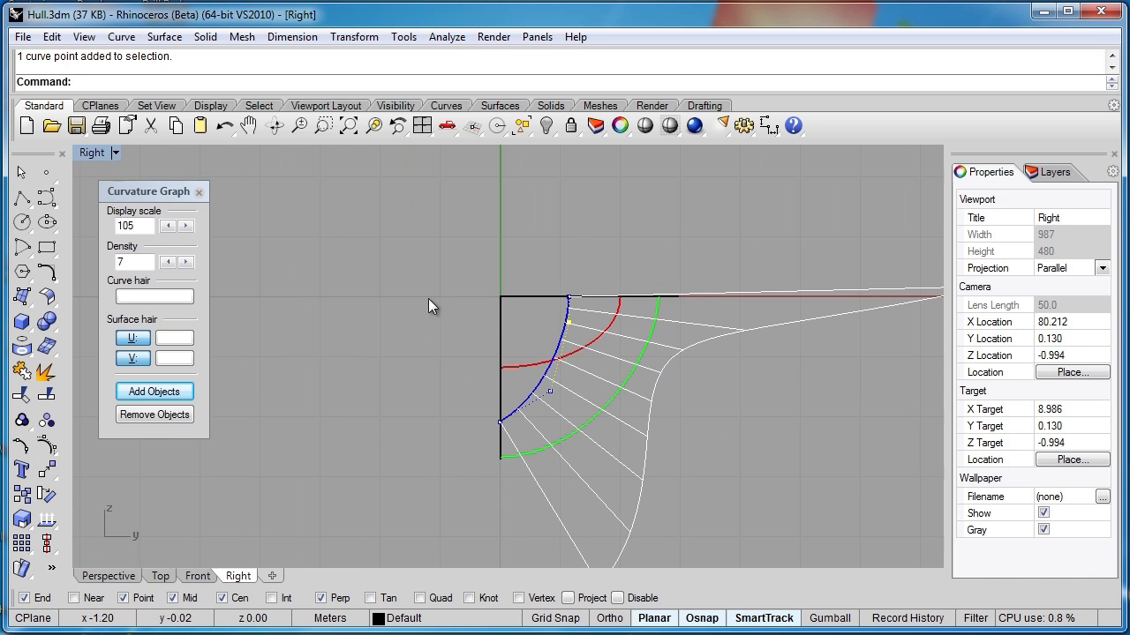
scroll(601, 318, up, 5)
scroll(491, 300, up, 2)
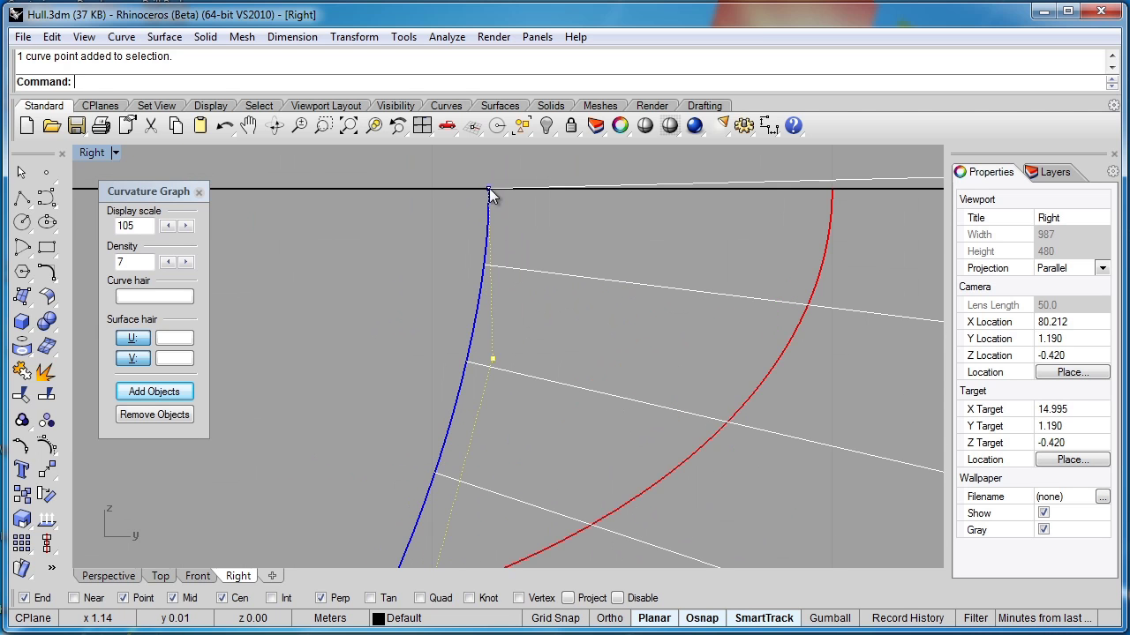
shift+drag(489, 359, 478, 356)
scroll(553, 345, down, 10)
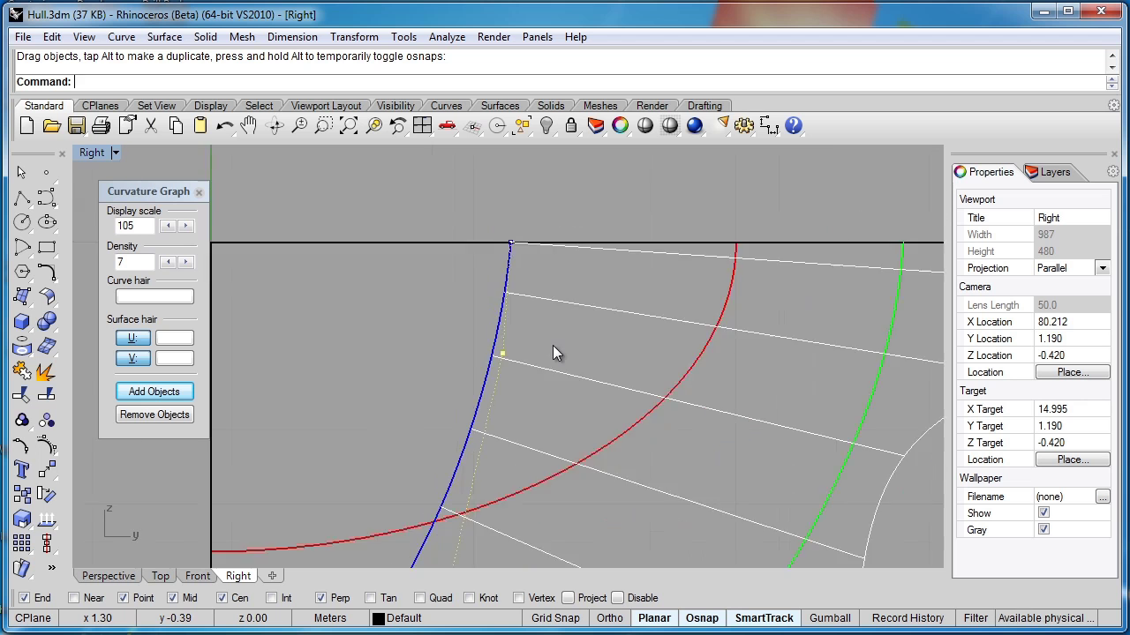
right_drag(508, 461, 544, 385)
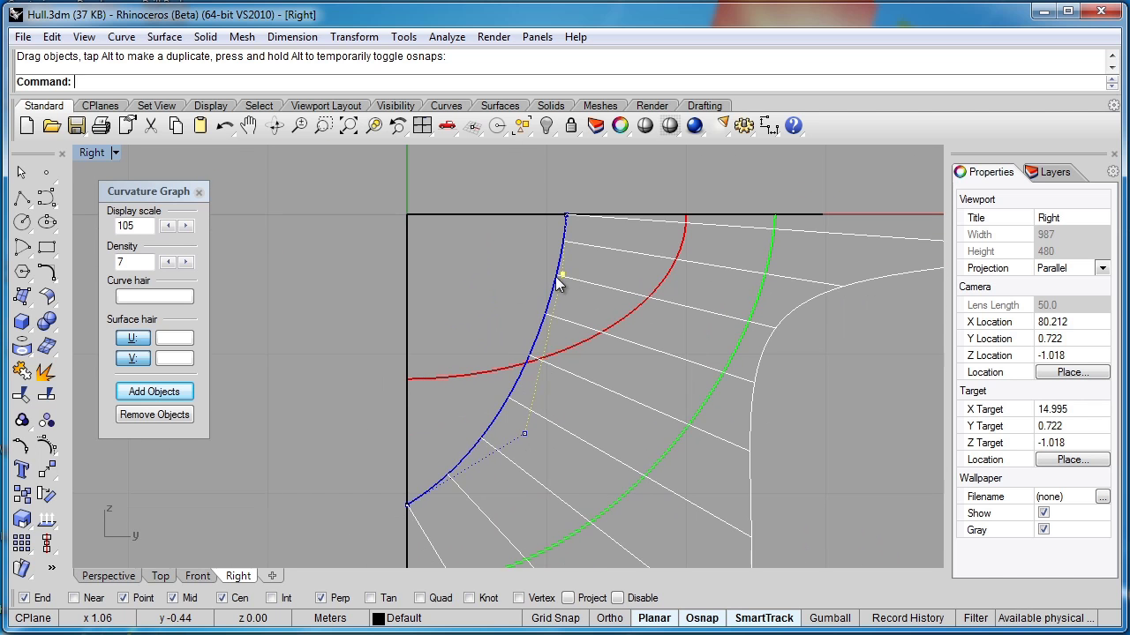
Step: Try to move the blue section's second control point much farther inboard, and undo that move
scroll(560, 275, up, 3)
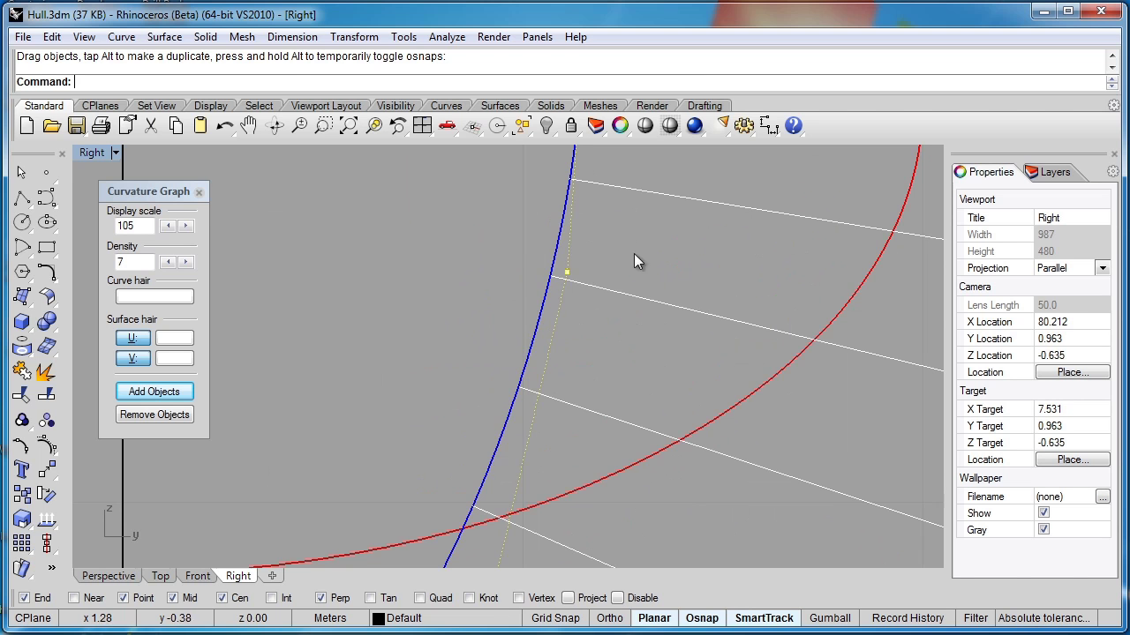
shift+drag(566, 271, 513, 265)
scroll(585, 317, down, 8)
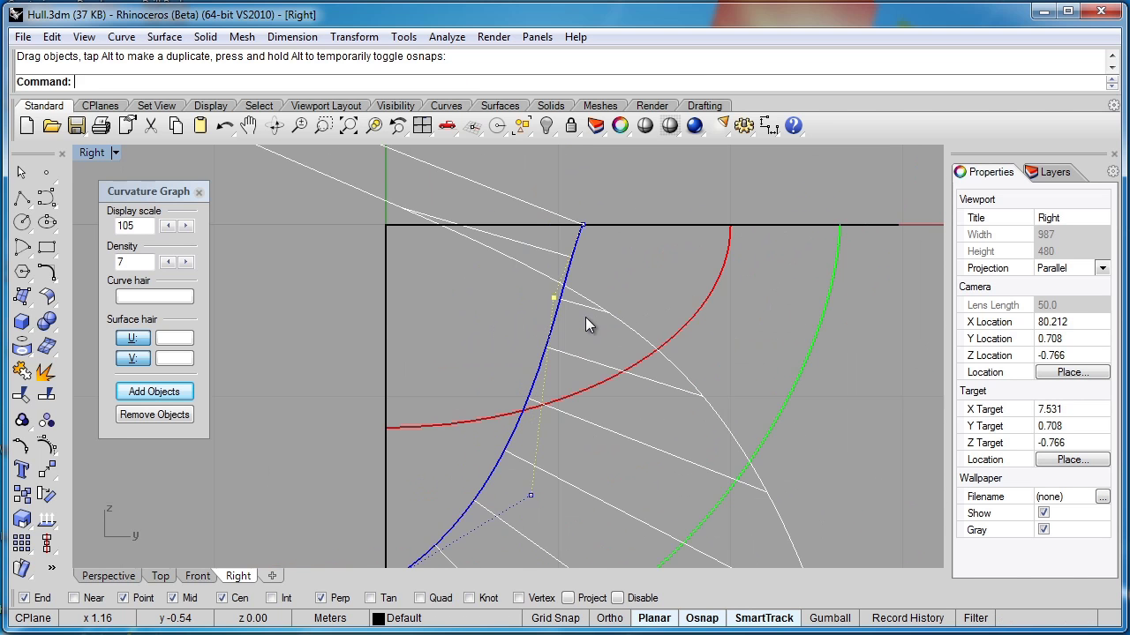
key(ctrl+z)
scroll(590, 315, down, 3)
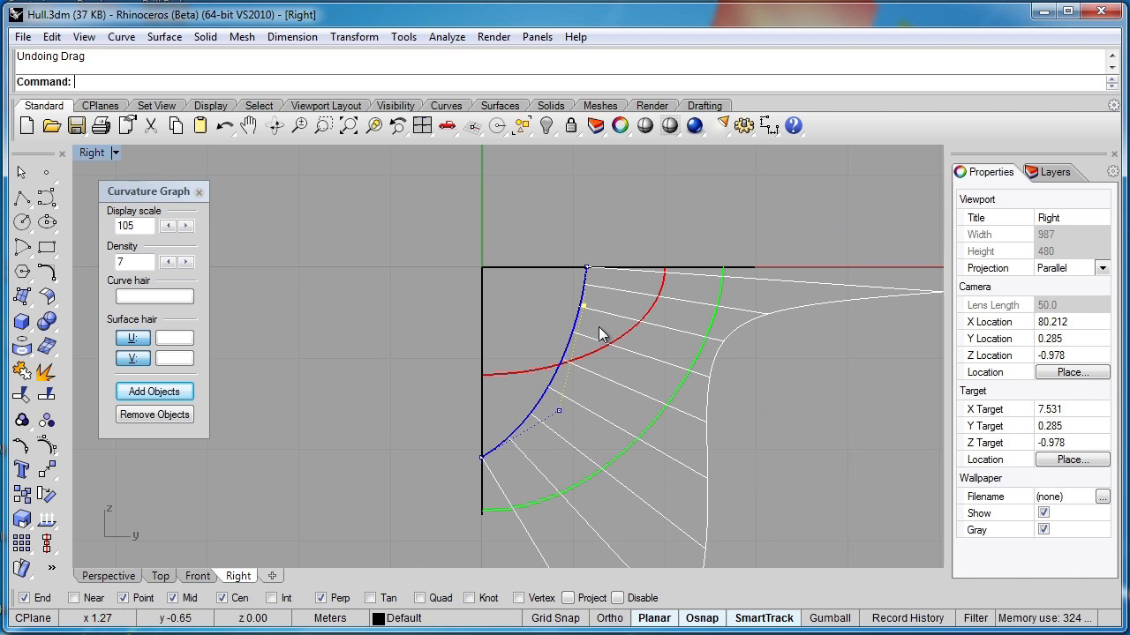
Step: Remove the blue section curve from the curvature graph and show the whole hull in the perspective view
click(579, 317)
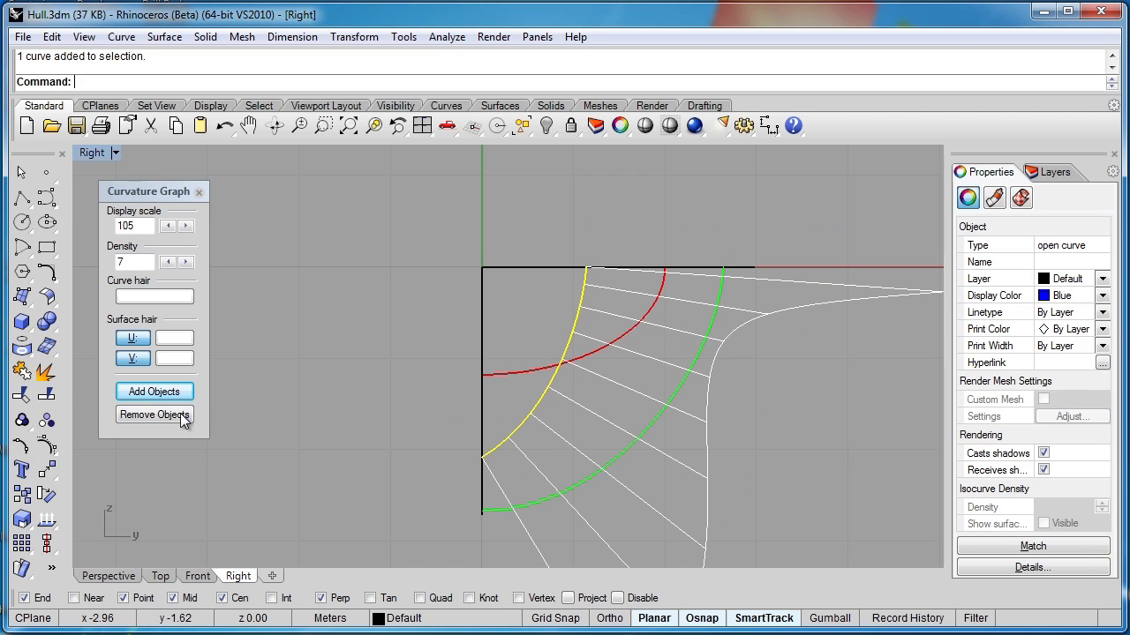
click(170, 415)
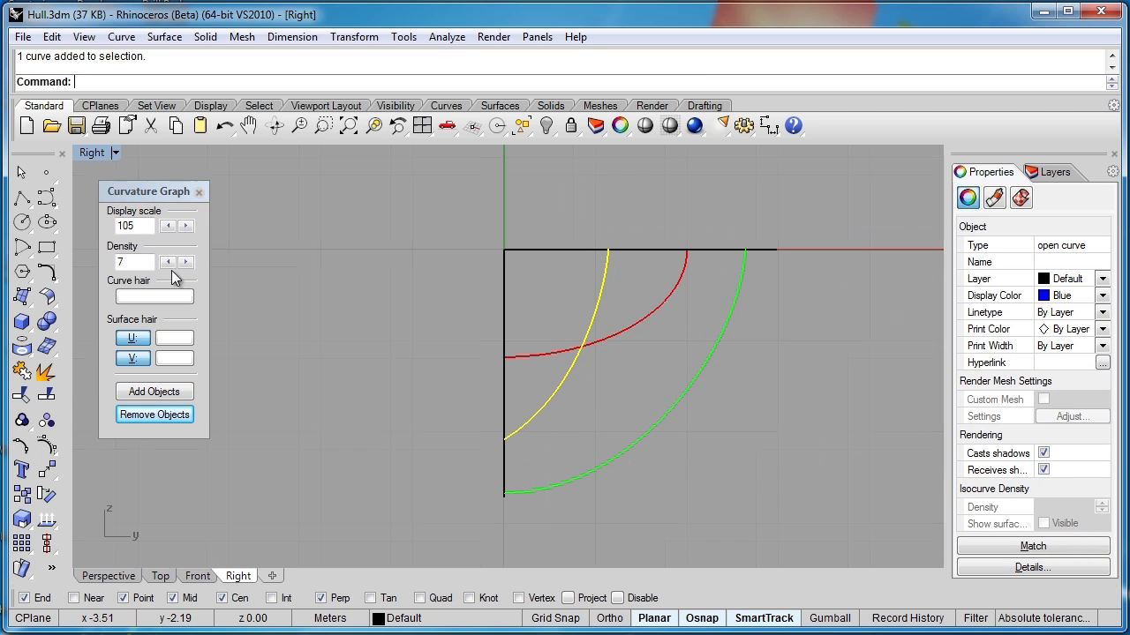
click(109, 575)
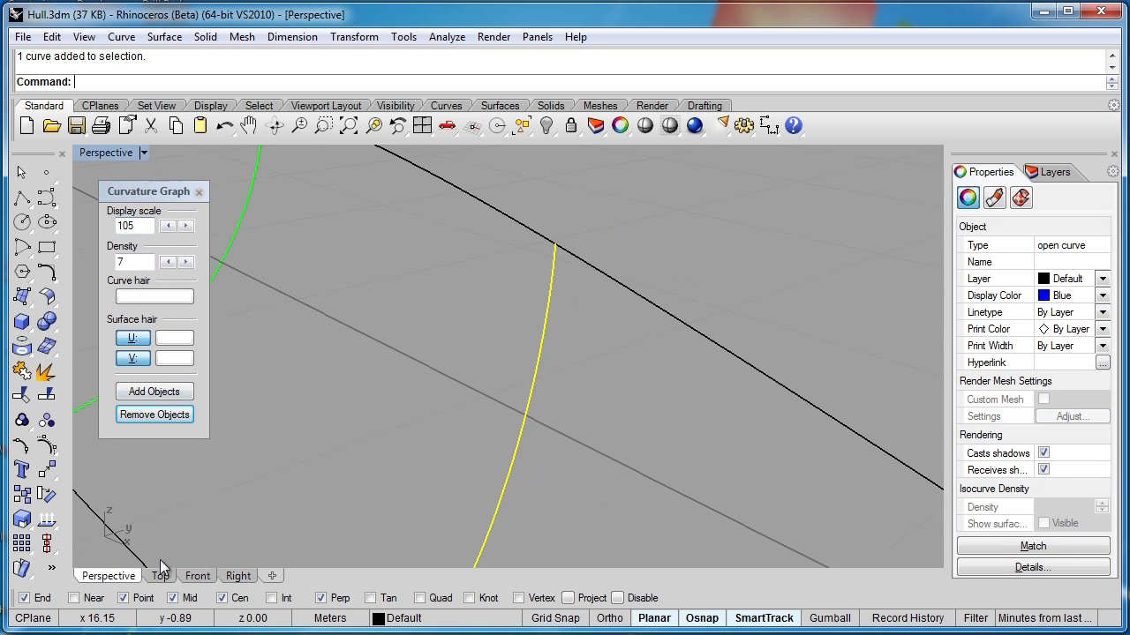
right_drag(473, 489, 556, 348)
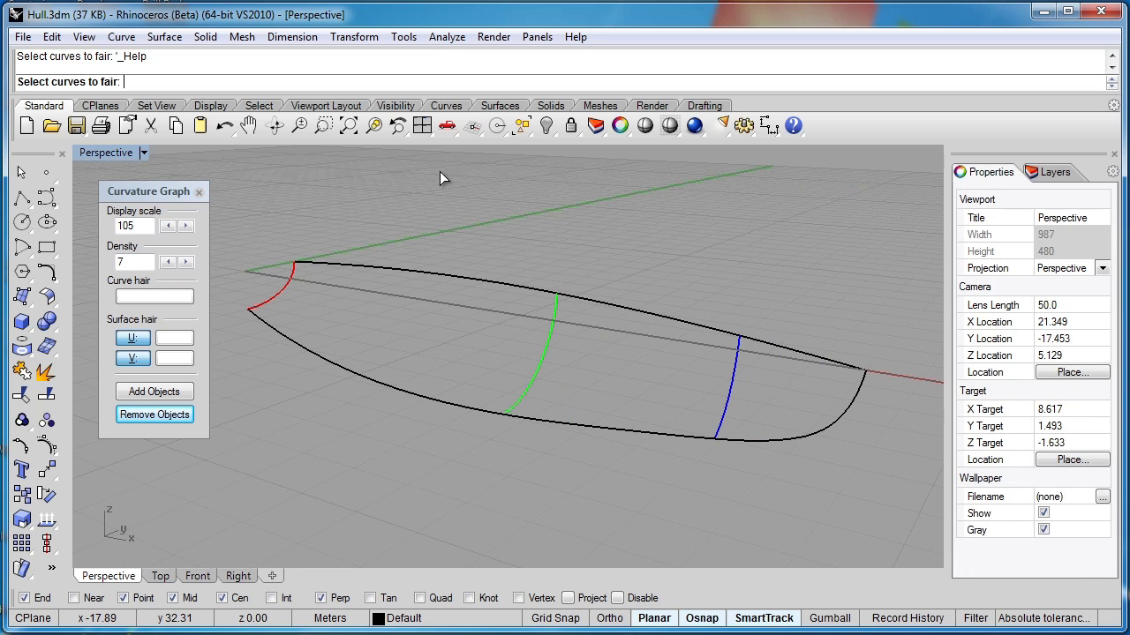
click(54, 282)
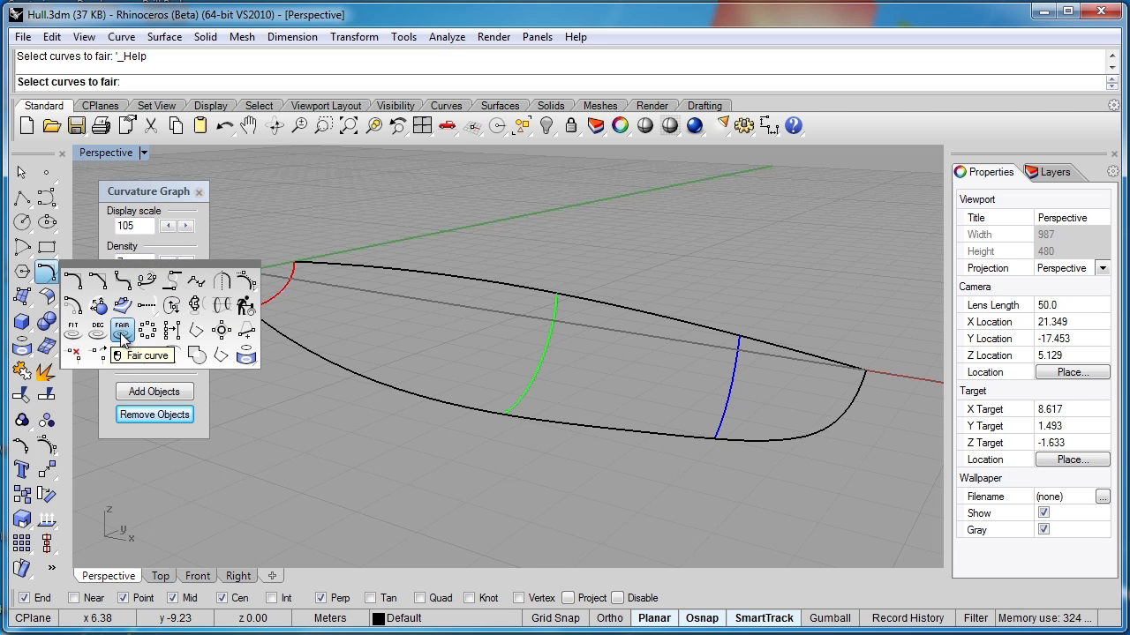
click(122, 336)
right_drag(476, 357, 474, 348)
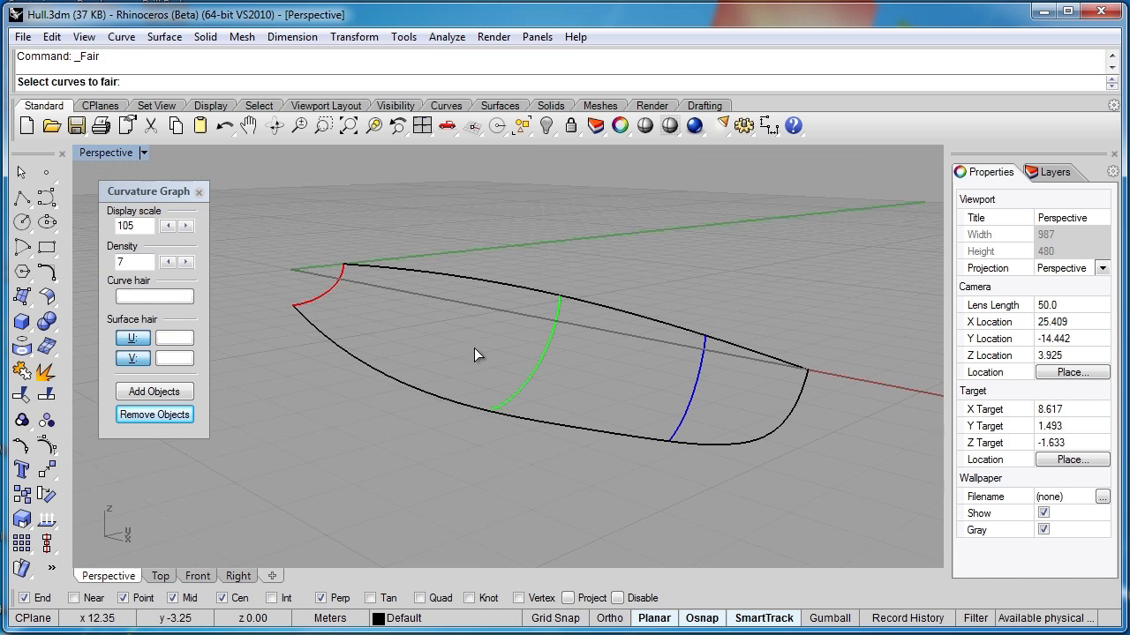
click(539, 364)
scroll(472, 347, up, 2)
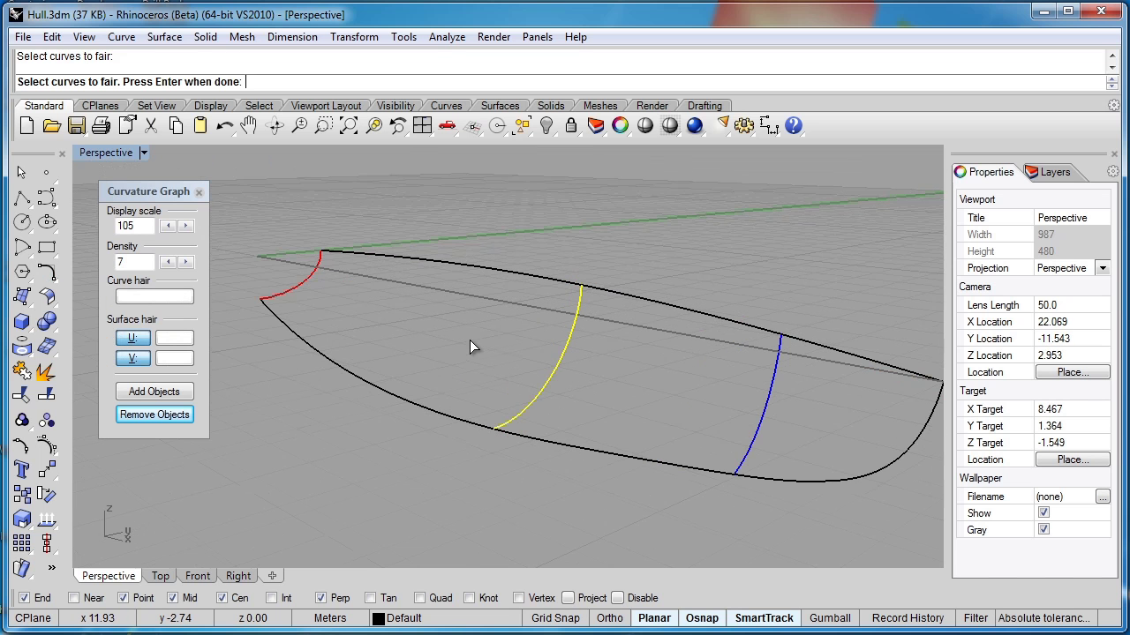
key(Escape)
Step: Add the green section curve to the curvature graph and select the curve again
click(544, 385)
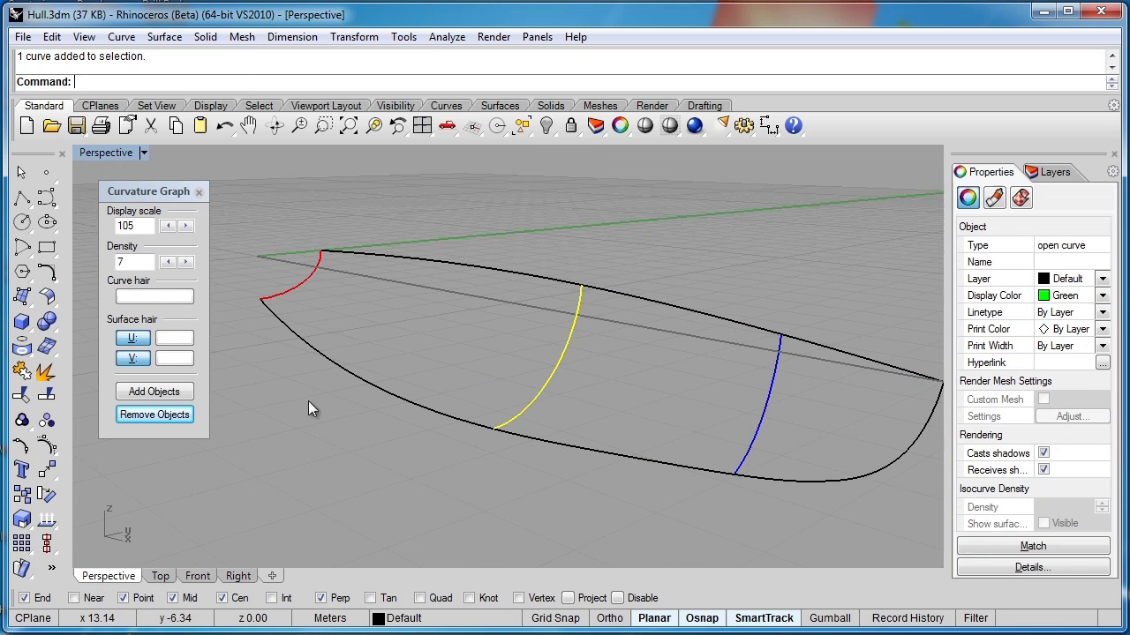
click(167, 393)
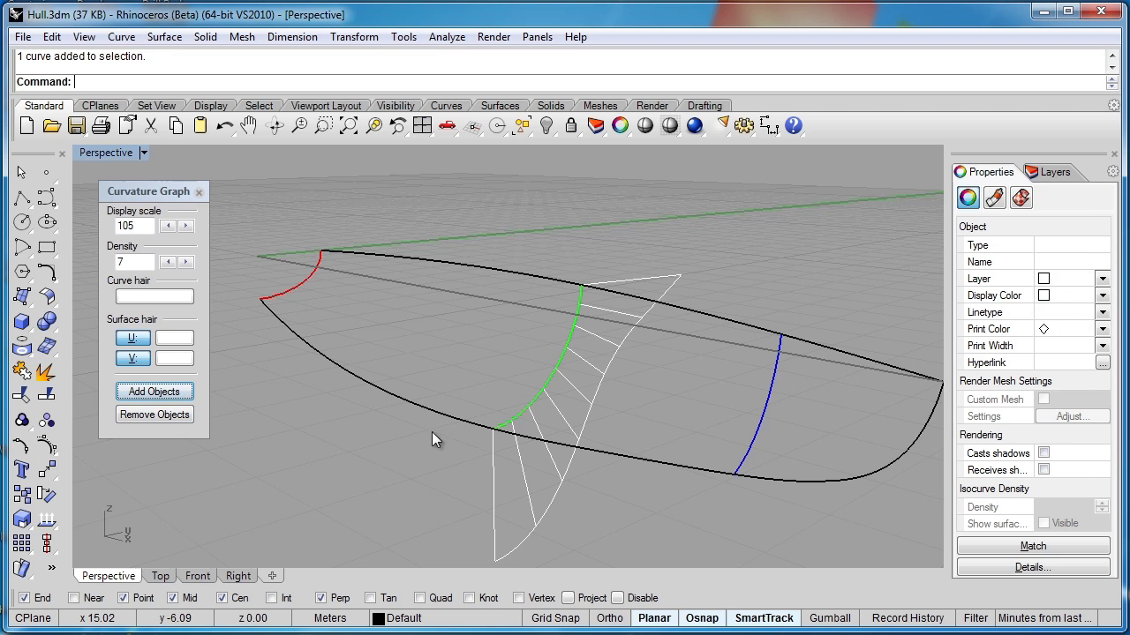
click(488, 417)
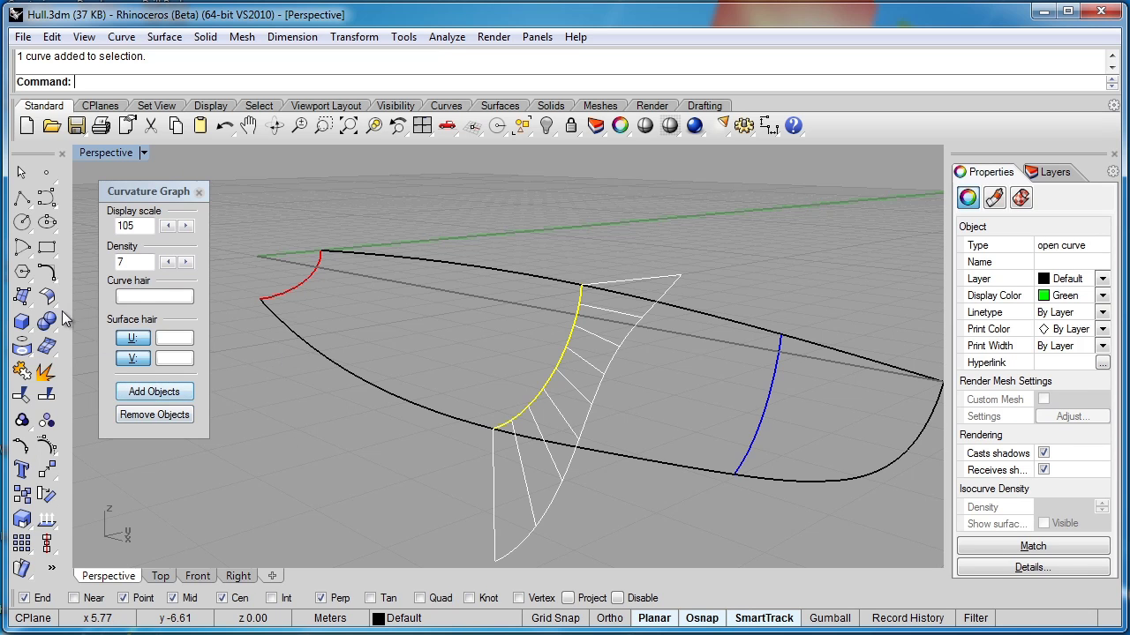
Step: Fair the selected green section curve with the Fair command at a tolerance of 1
click(47, 272)
click(121, 333)
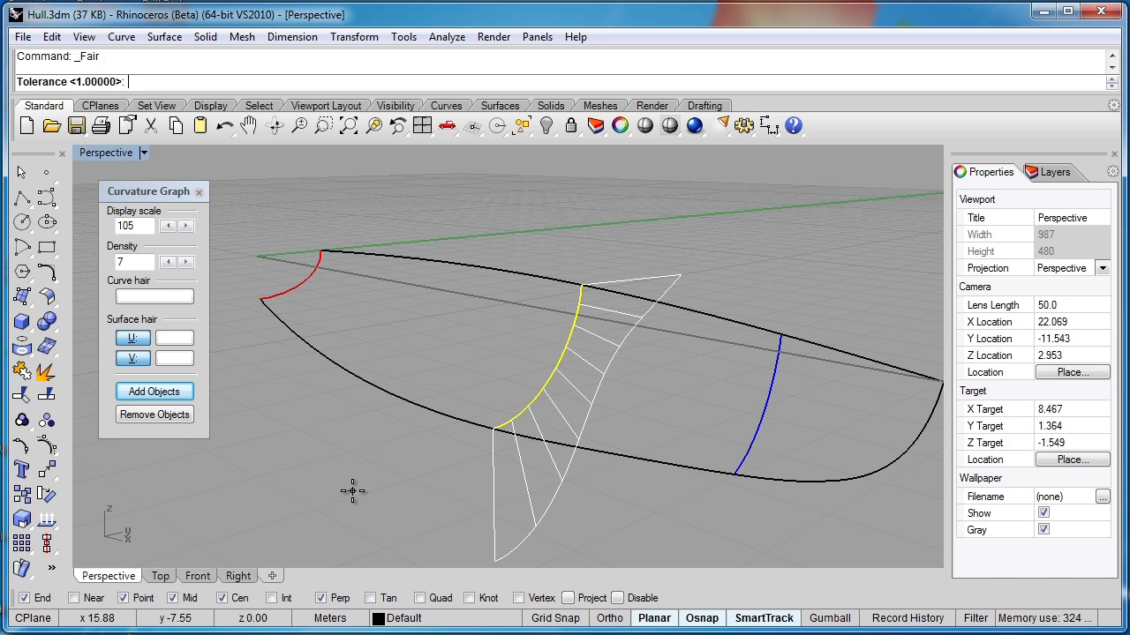
key(Return)
right_drag(352, 491, 527, 372)
scroll(527, 372, up, 2)
Step: Undo and redo the green section's fairing to compare its curvature graph and the attachment of its ends
key(ctrl+z)
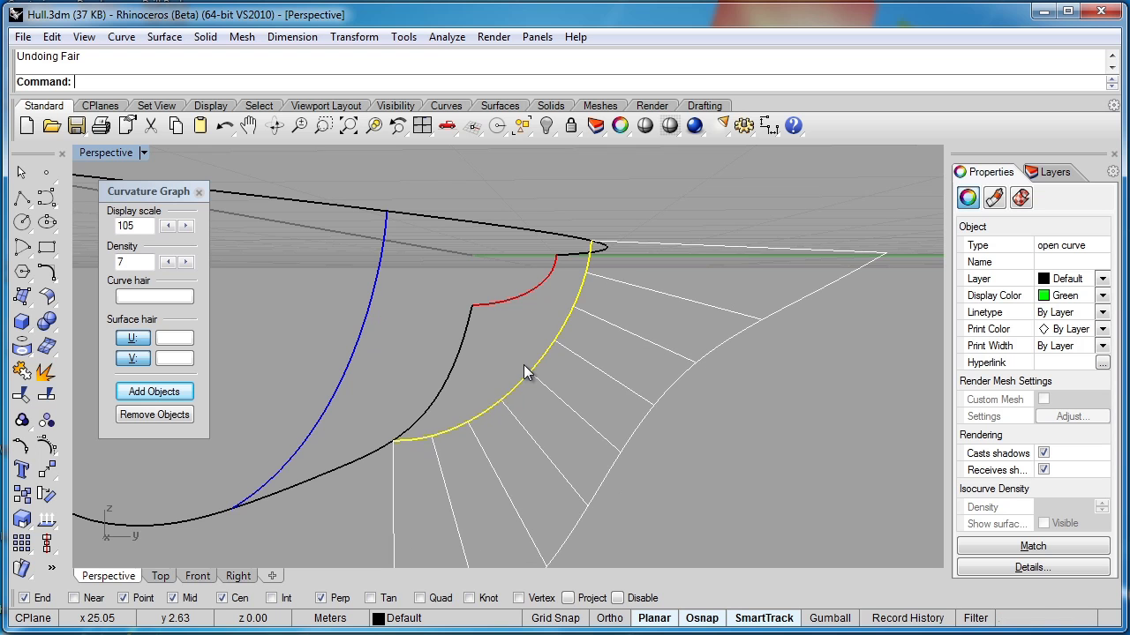
key(ctrl+y)
scroll(570, 369, down, 3)
right_drag(580, 361, 592, 394)
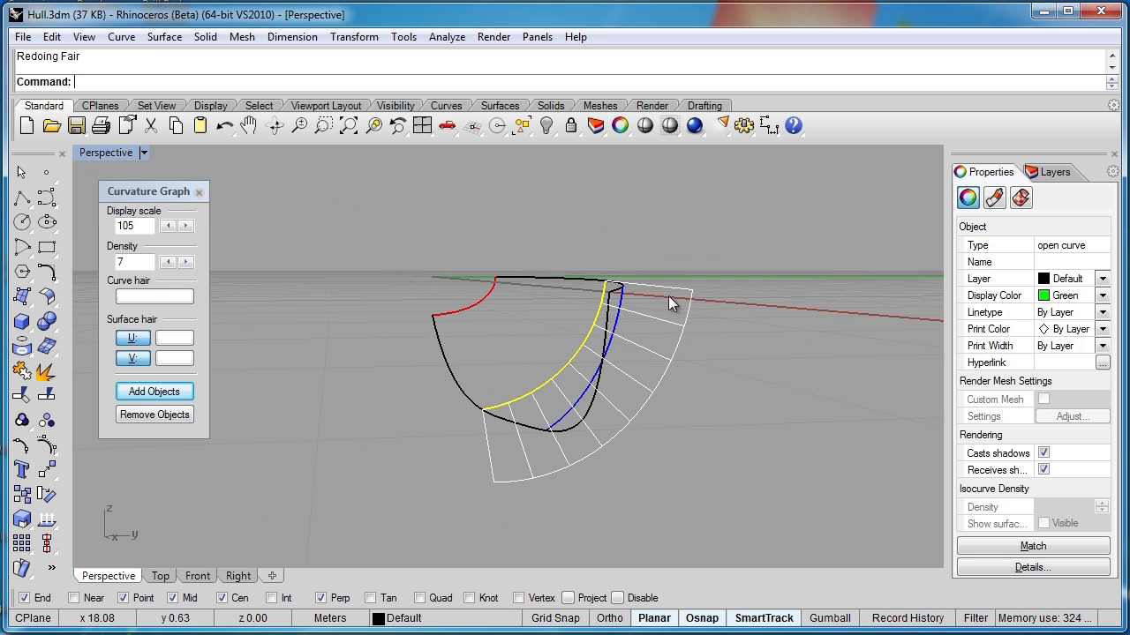
right_drag(388, 469, 461, 479)
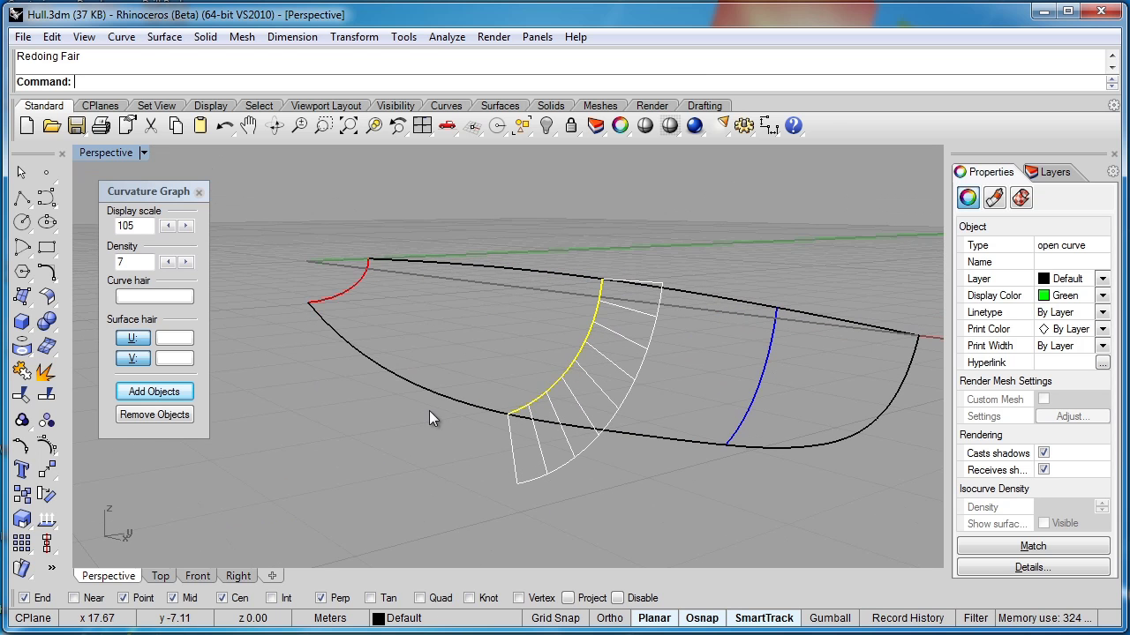
Step: Remove the green section curve from the curvature graph and add the blue section curve instead
click(145, 414)
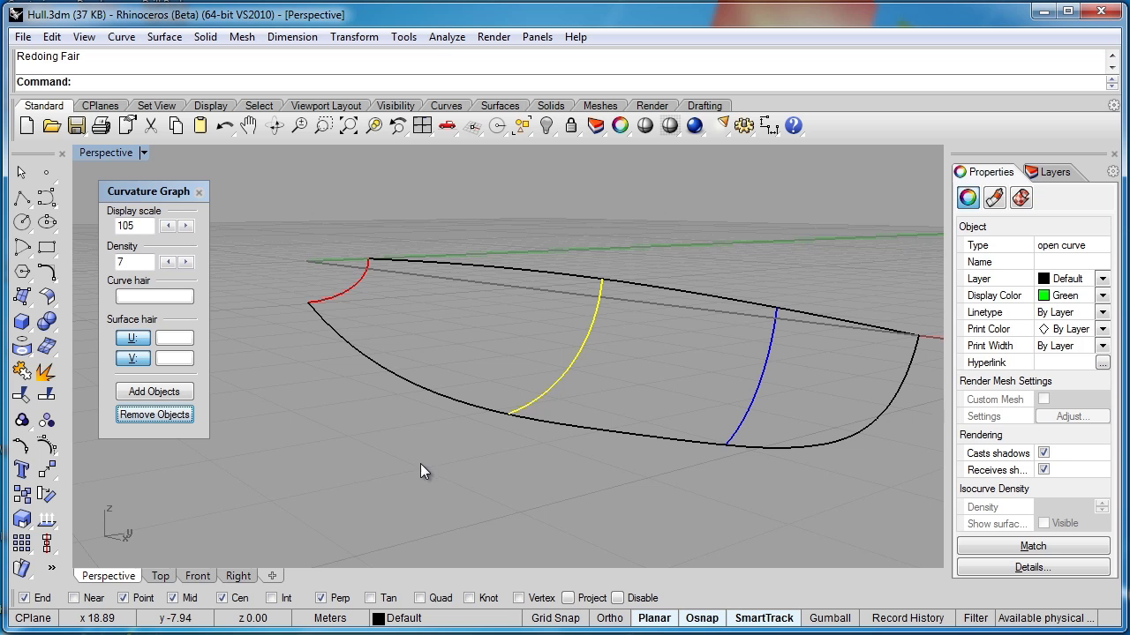
click(404, 454)
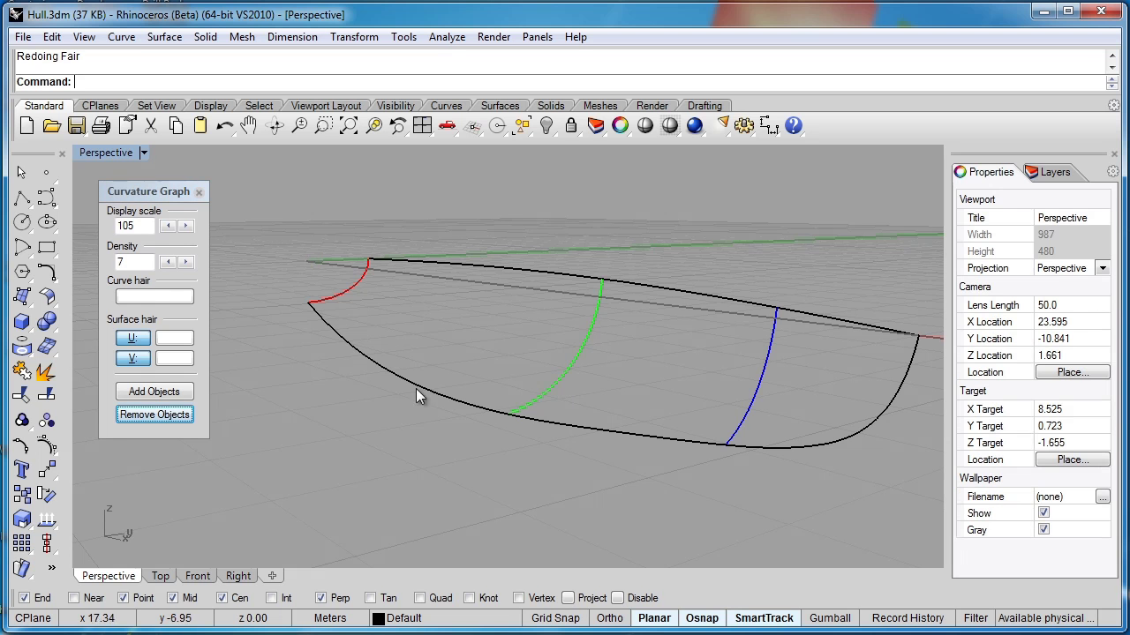
click(759, 406)
click(180, 393)
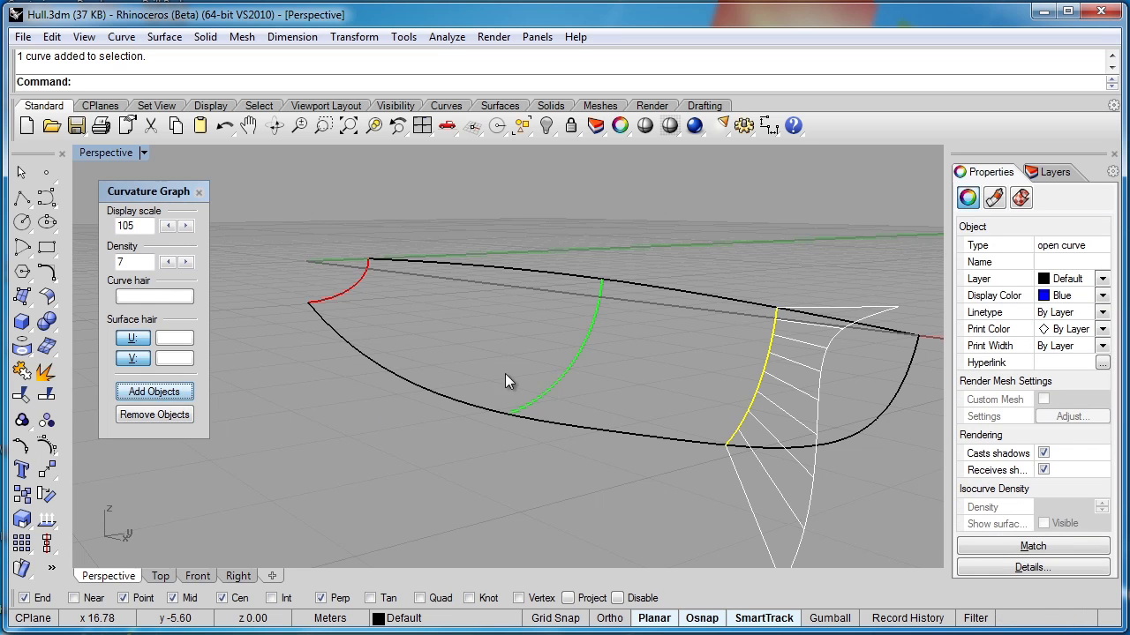
right_drag(471, 377, 448, 373)
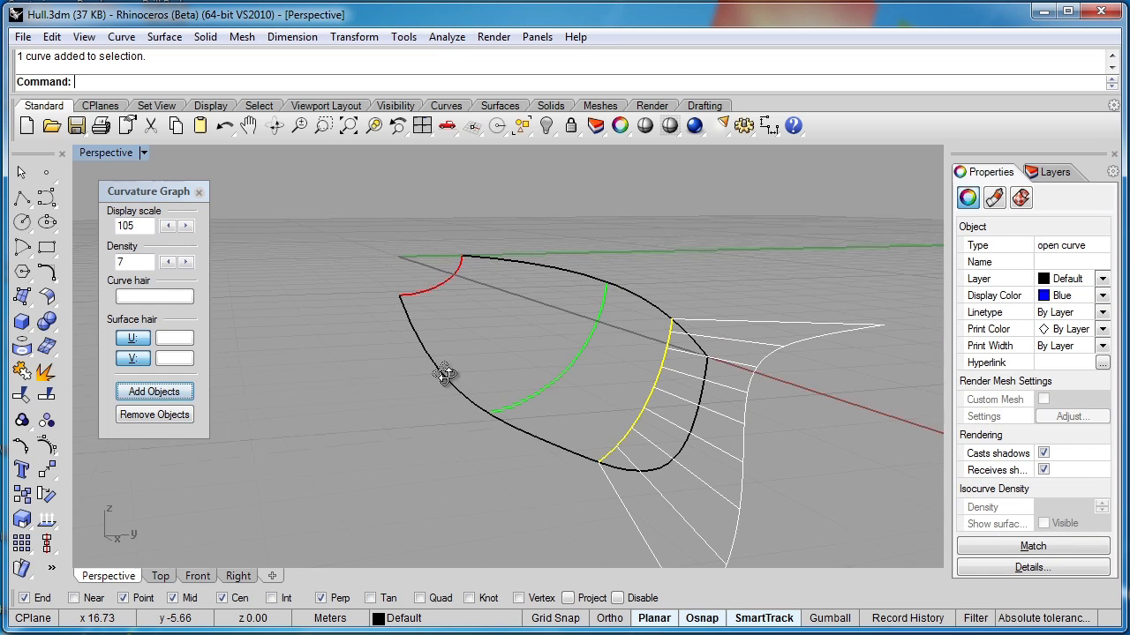
Step: Try fairing the blue section curve at a tolerance of 1, and undo the fairing
click(51, 278)
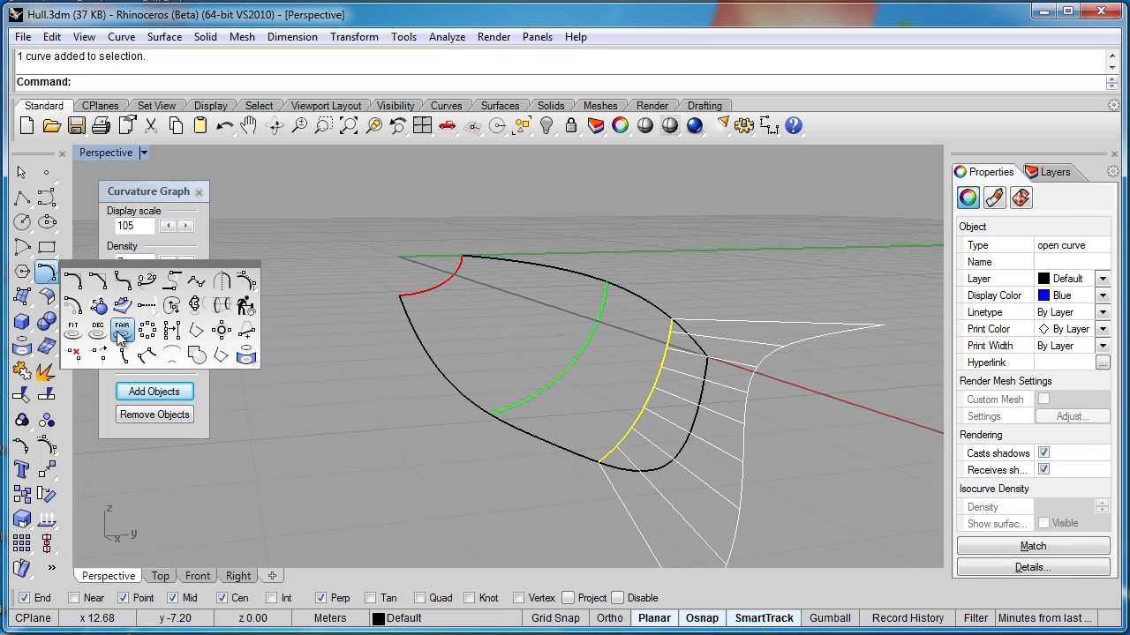
click(122, 334)
key(Return)
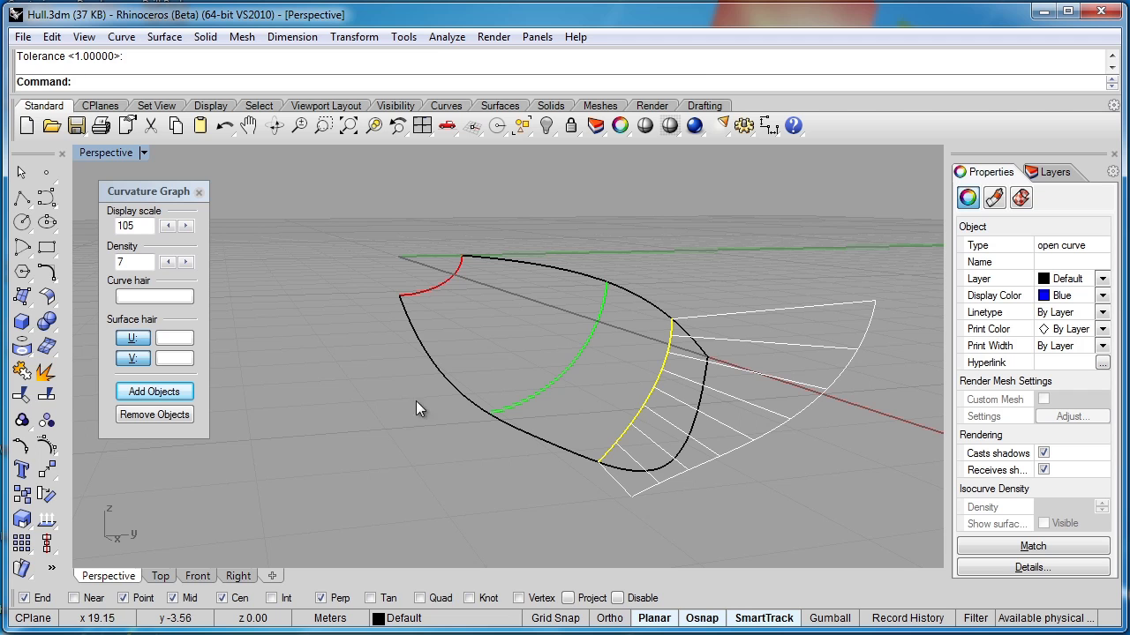
scroll(685, 442, up, 1)
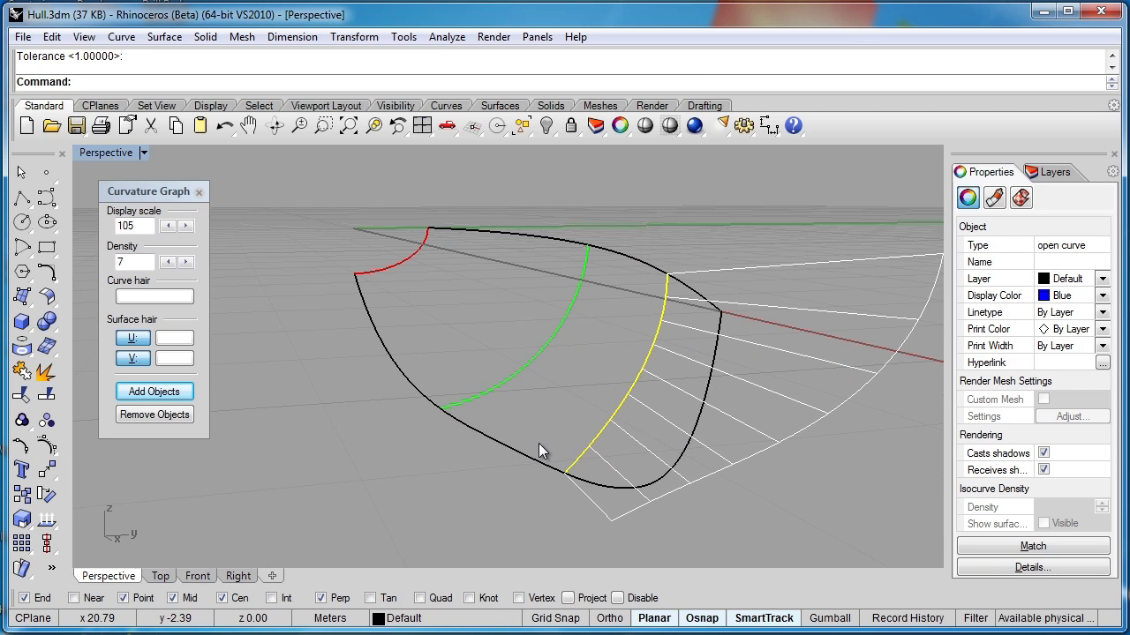
key(ctrl+z)
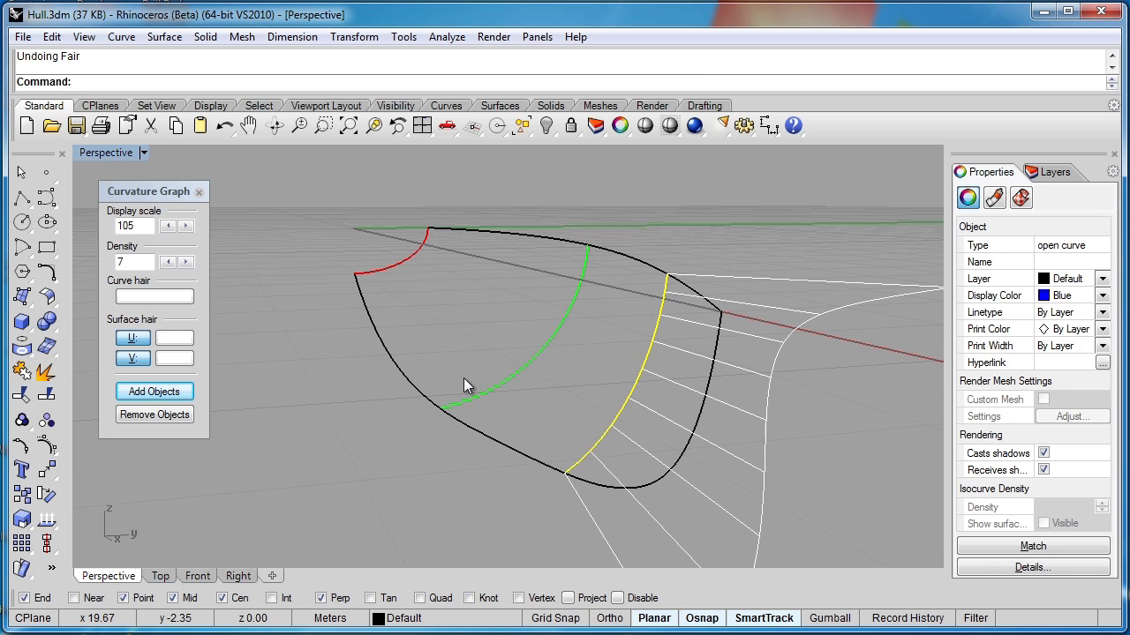
Step: Fair the blue section curve again with the tolerance set to 0.5
right_click(355, 406)
text(.5)
key(Return)
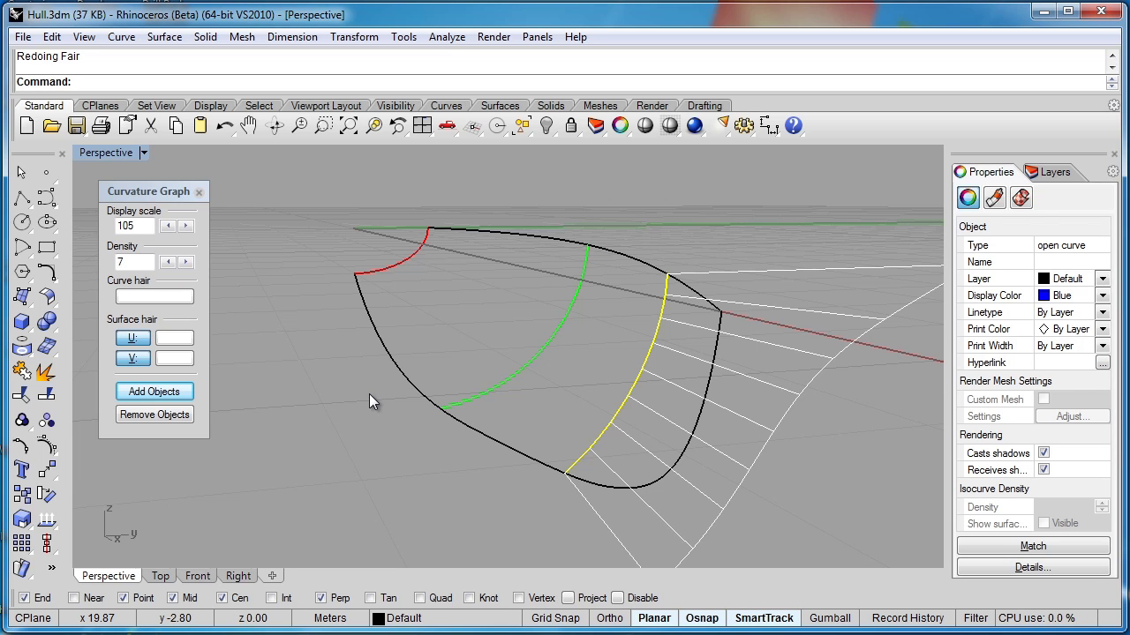
Step: Remove the blue section curve from the curvature graph and add the red transom section curve
click(148, 415)
click(374, 324)
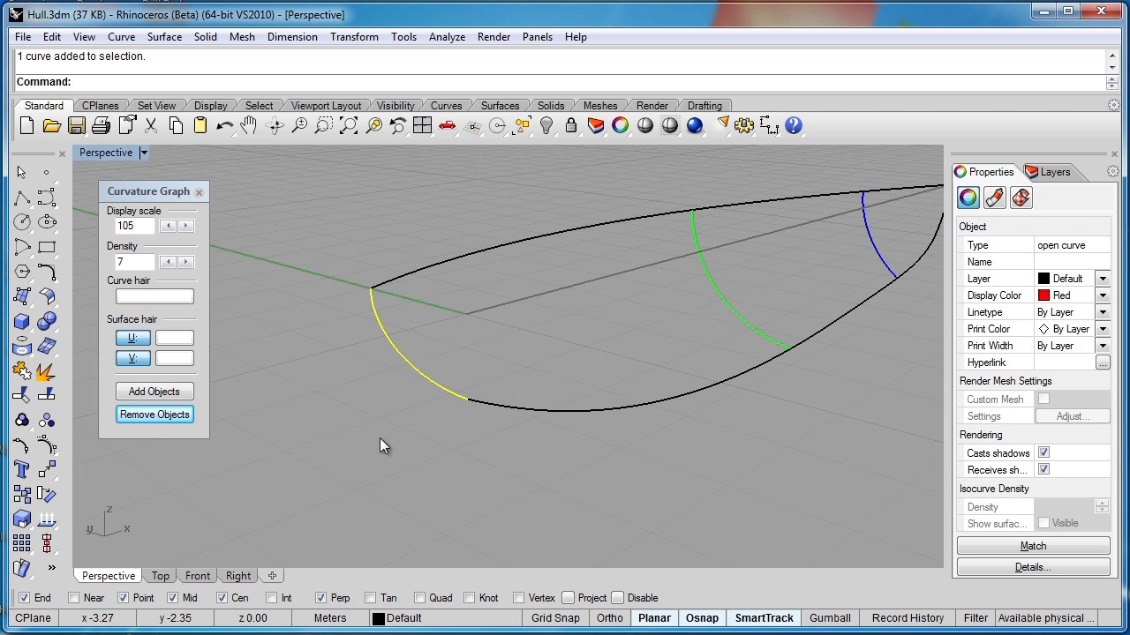
click(156, 392)
scroll(446, 404, down, 4)
shift+right_drag(417, 405, 487, 401)
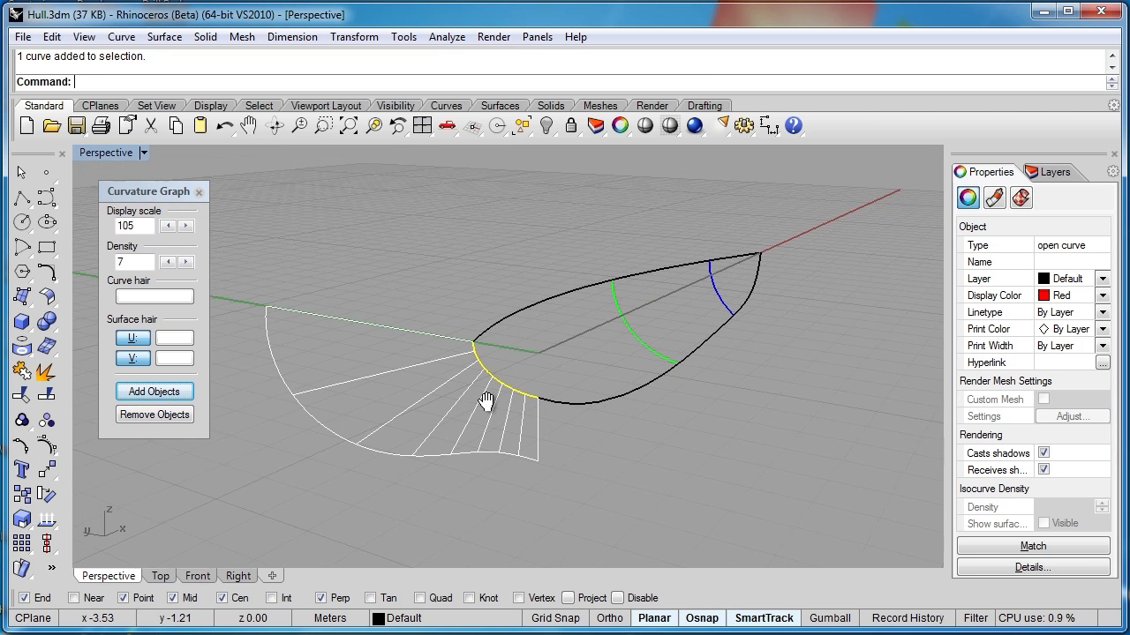
Step: Fair the red transom section curve at a tolerance of 0.5, compare it with its unfaired shape, and close the curvature graph
click(53, 278)
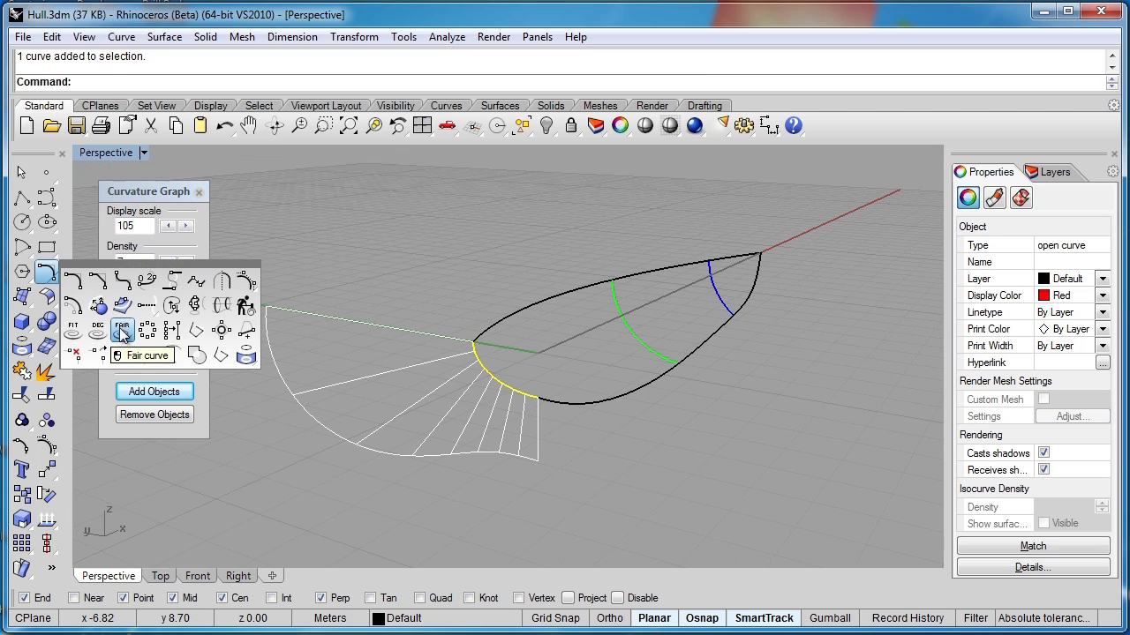
click(122, 334)
key(Return)
key(ctrl+z)
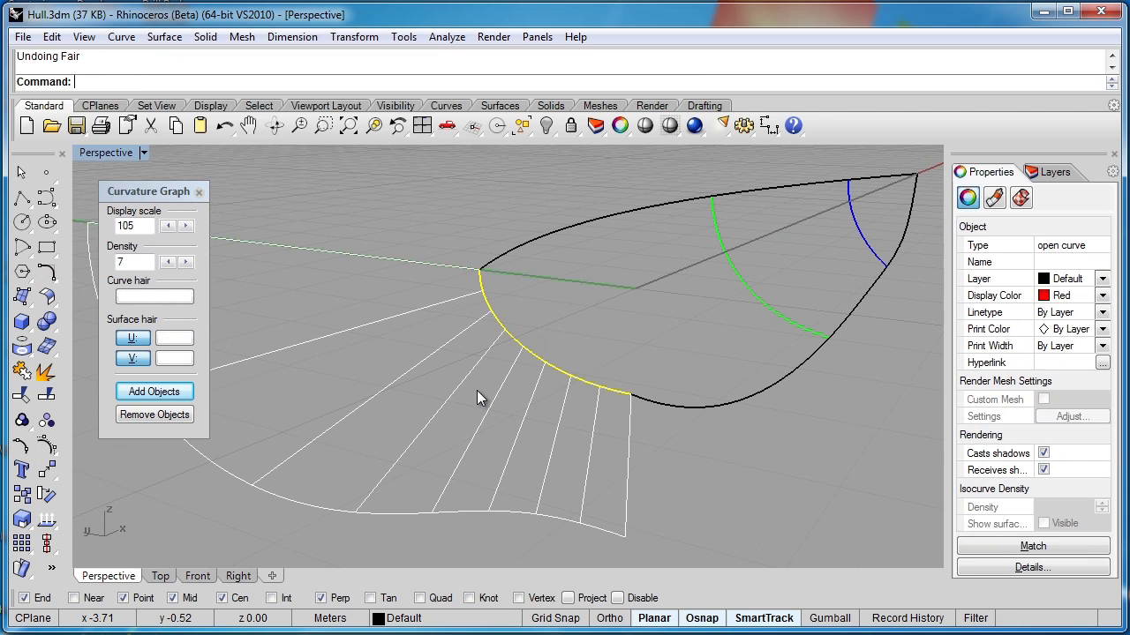
key(ctrl+y)
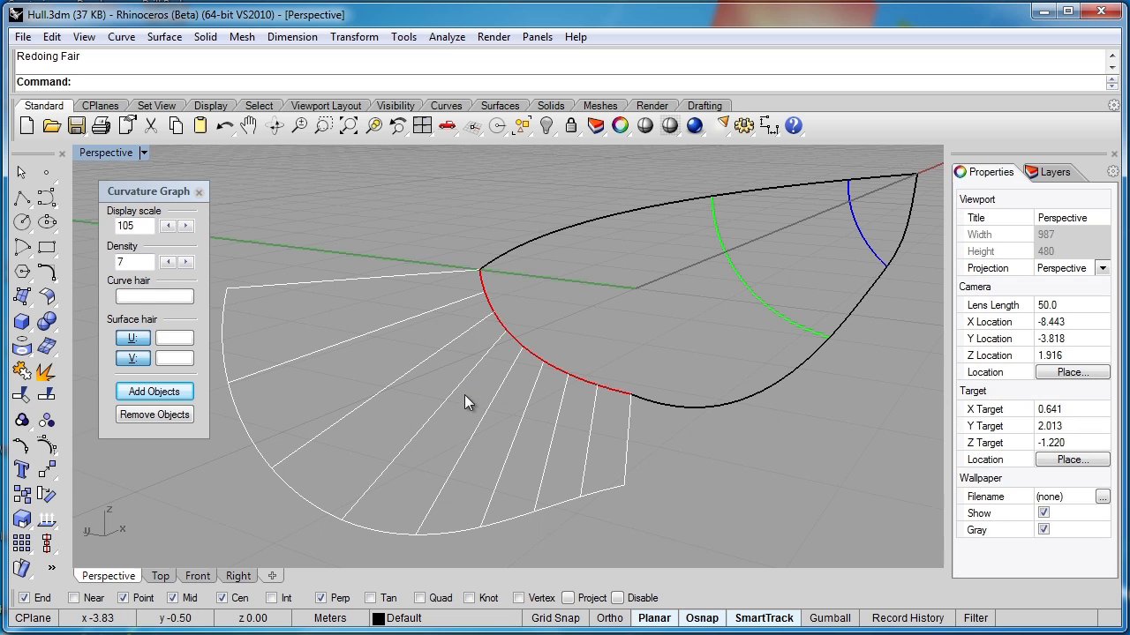
click(199, 192)
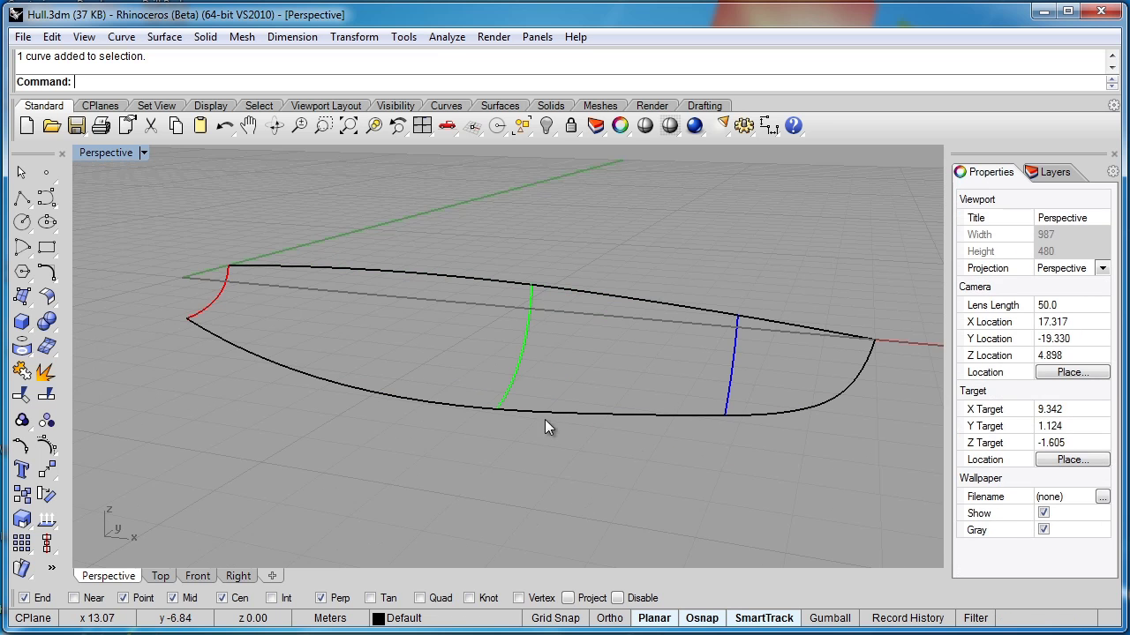
Step: Display the curvature graph on the hull's lower keel curve
click(545, 412)
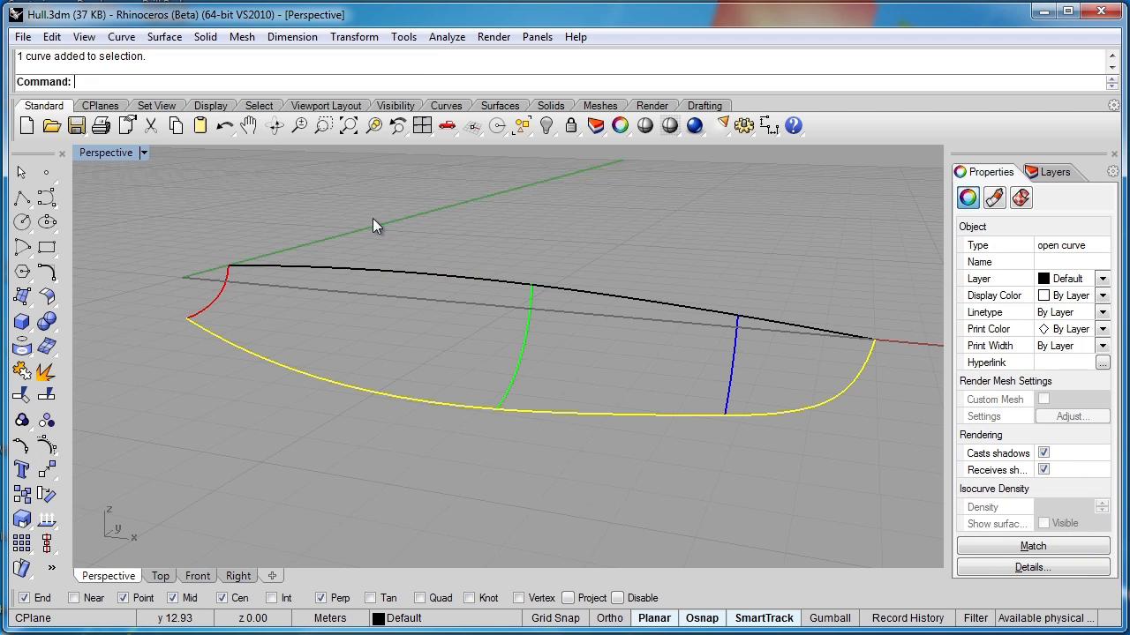
click(447, 37)
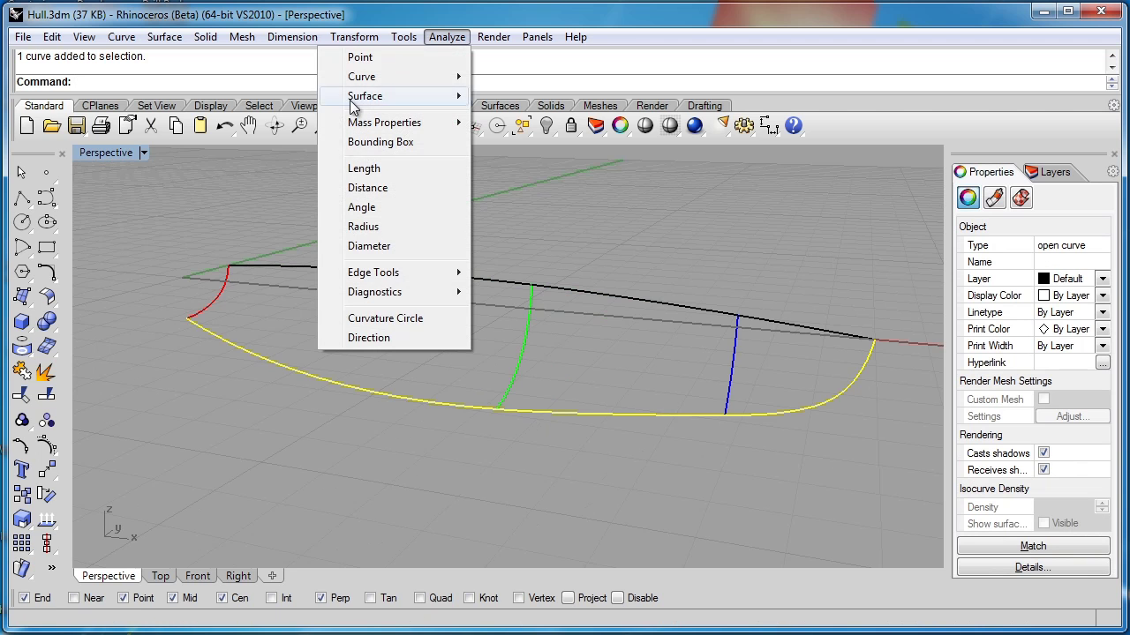
mouse_move(365, 78)
click(232, 77)
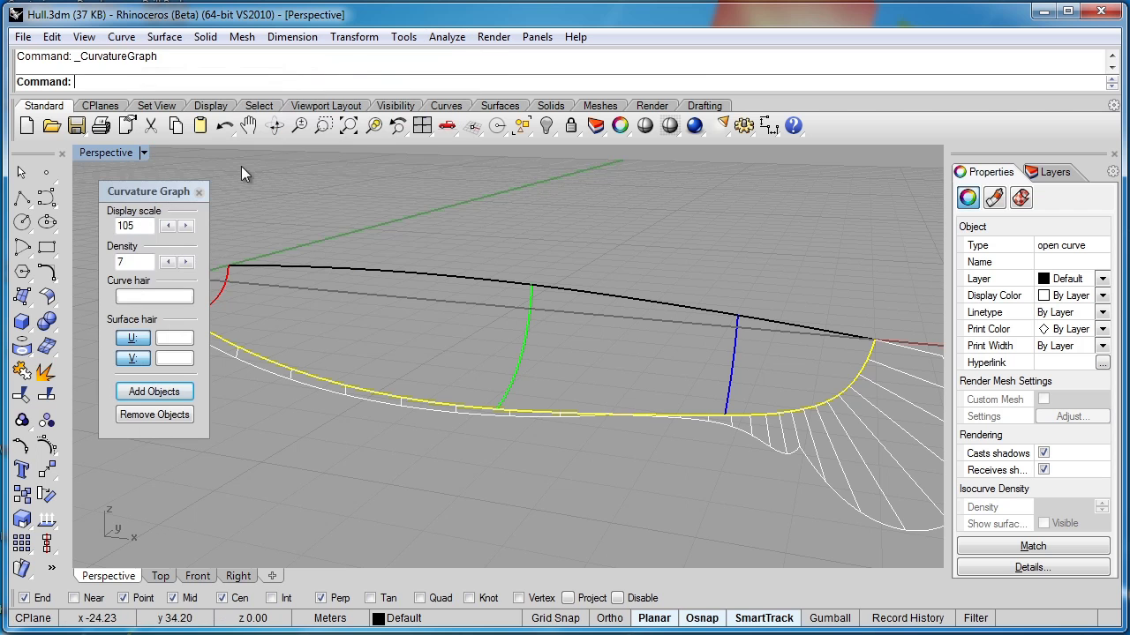
right_drag(464, 335, 530, 320)
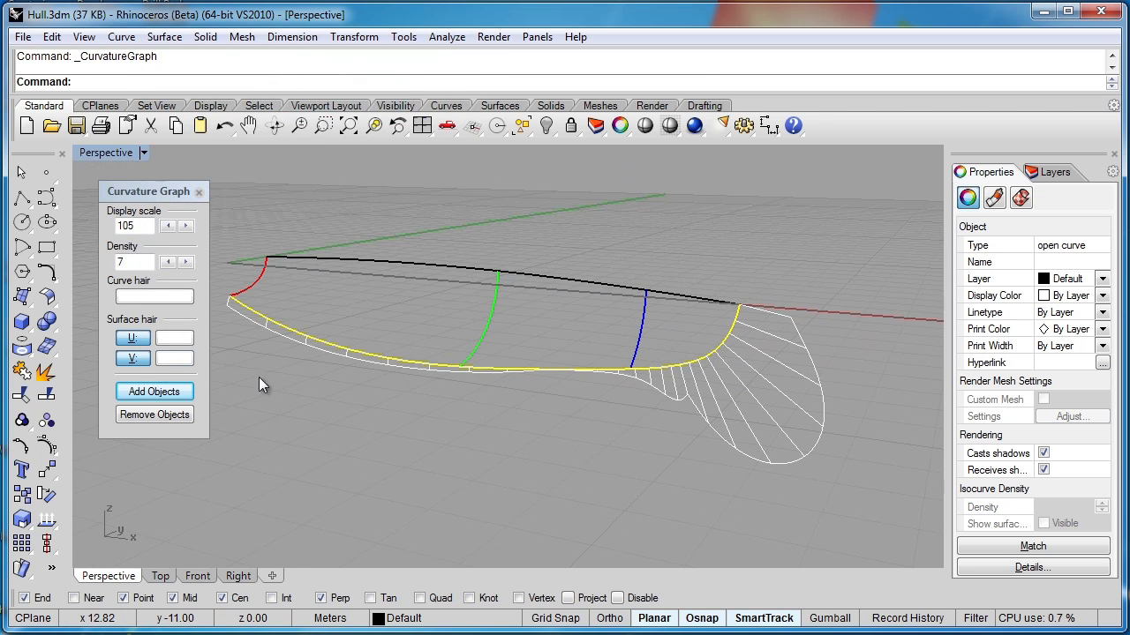
Step: Try fairing the keel curve at a tolerance of 0.5, and undo the fairing
click(49, 273)
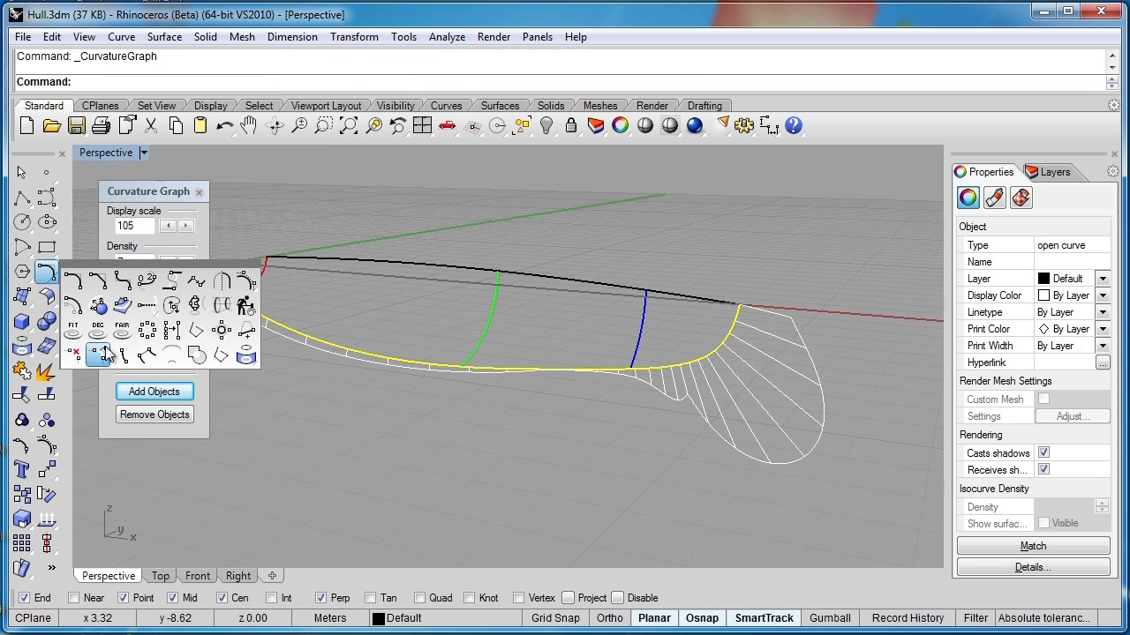
right_click(363, 463)
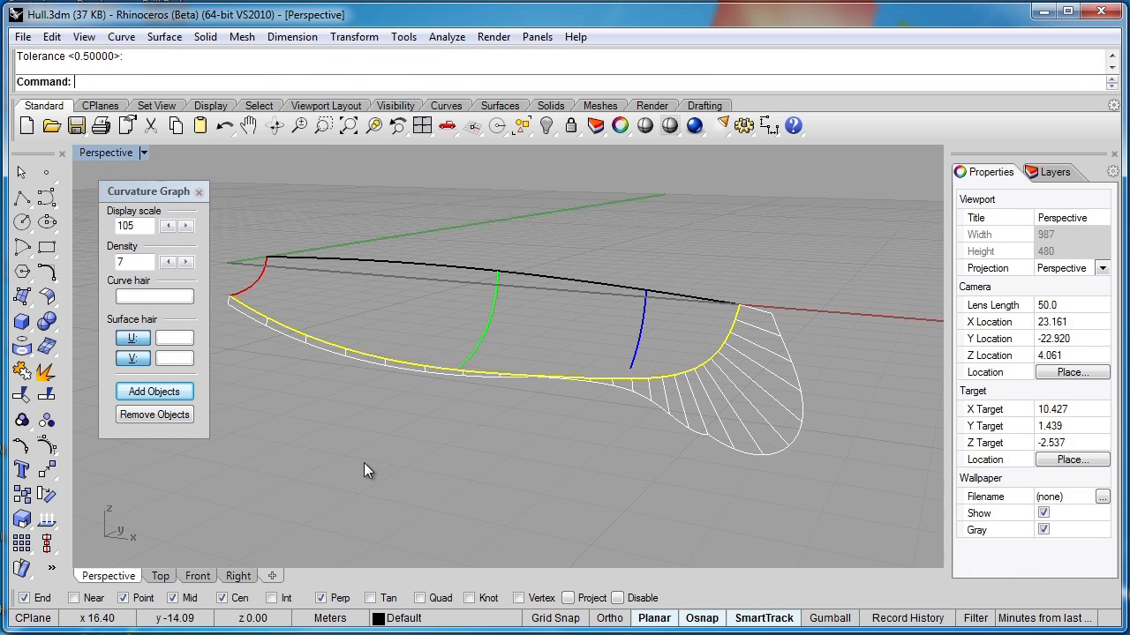
key(ctrl+z)
right_drag(363, 462, 477, 341)
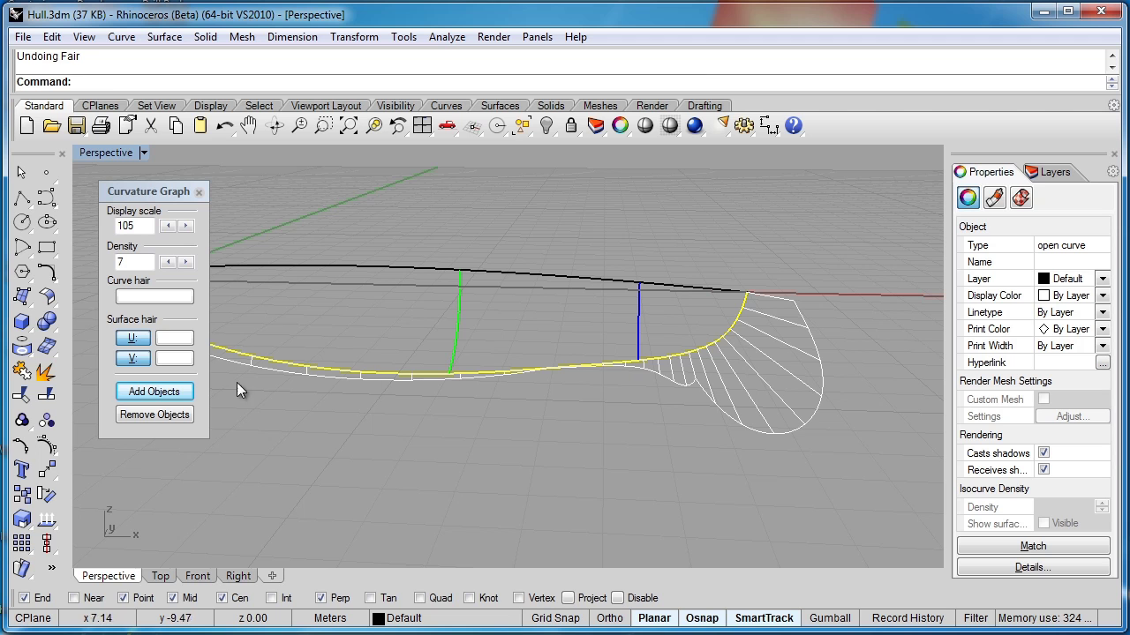
Step: Try fairing the keel curve again at a tolerance below 0.5, compare it with the original near the blue section, and undo the fairing
right_click(260, 434)
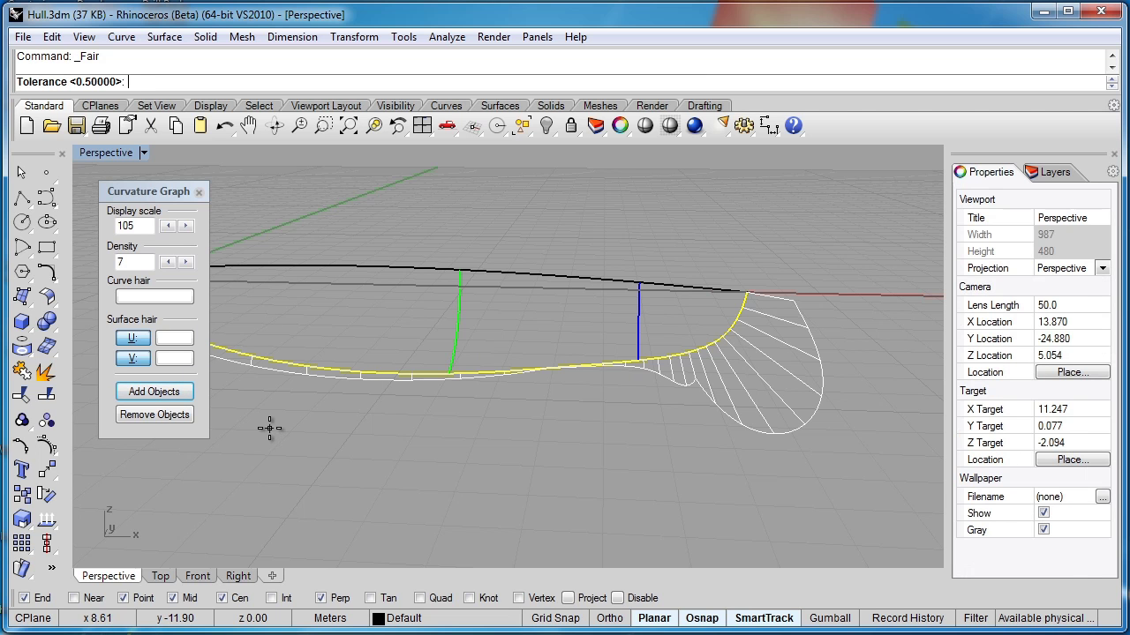
text(20)
key(Return)
key(ctrl+z)
right_drag(270, 429, 661, 370)
key(ctrl+y)
scroll(658, 369, up, 8)
scroll(647, 368, down, 4)
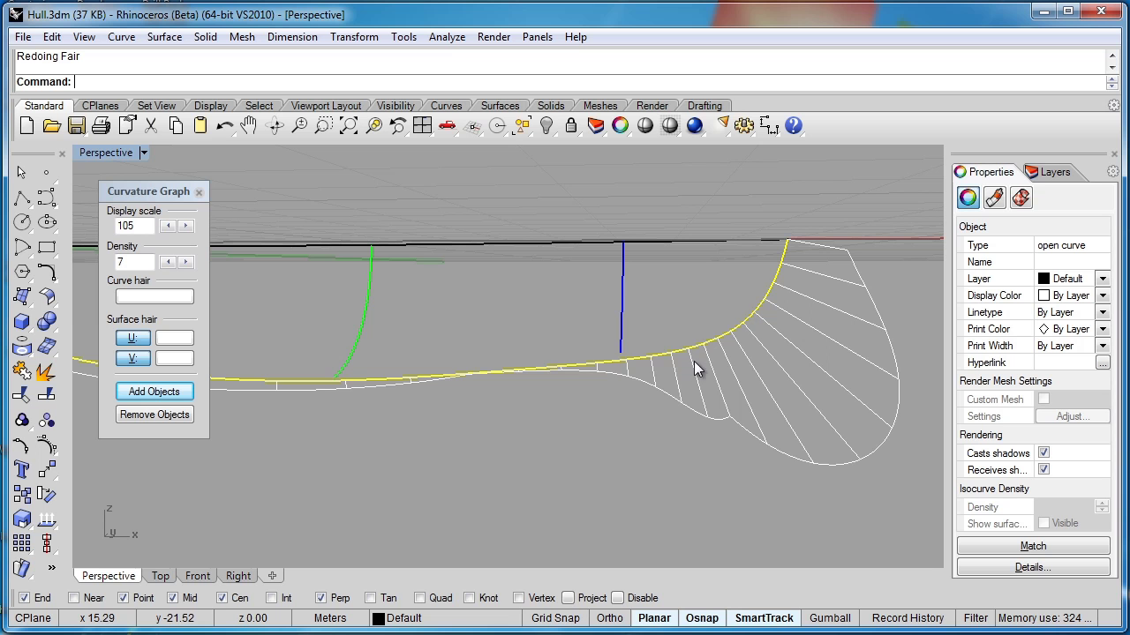
key(ctrl+z)
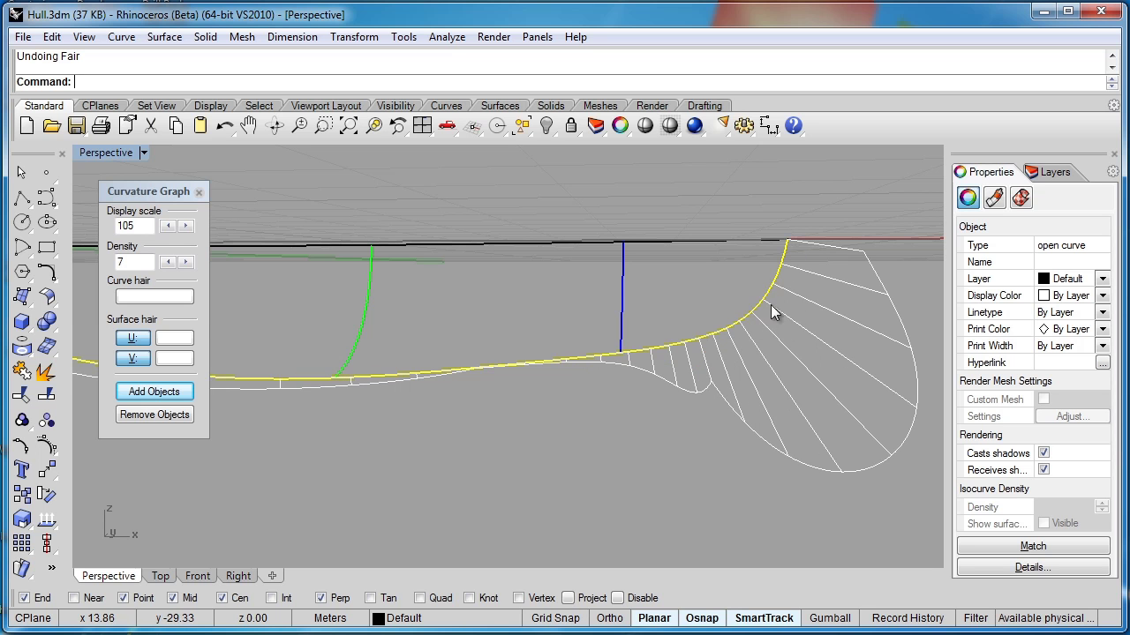
Step: Close the keel's curvature graph, deselect the curve and save the hull file
right_drag(701, 354, 709, 354)
right_drag(628, 375, 507, 399)
scroll(441, 371, up, 4)
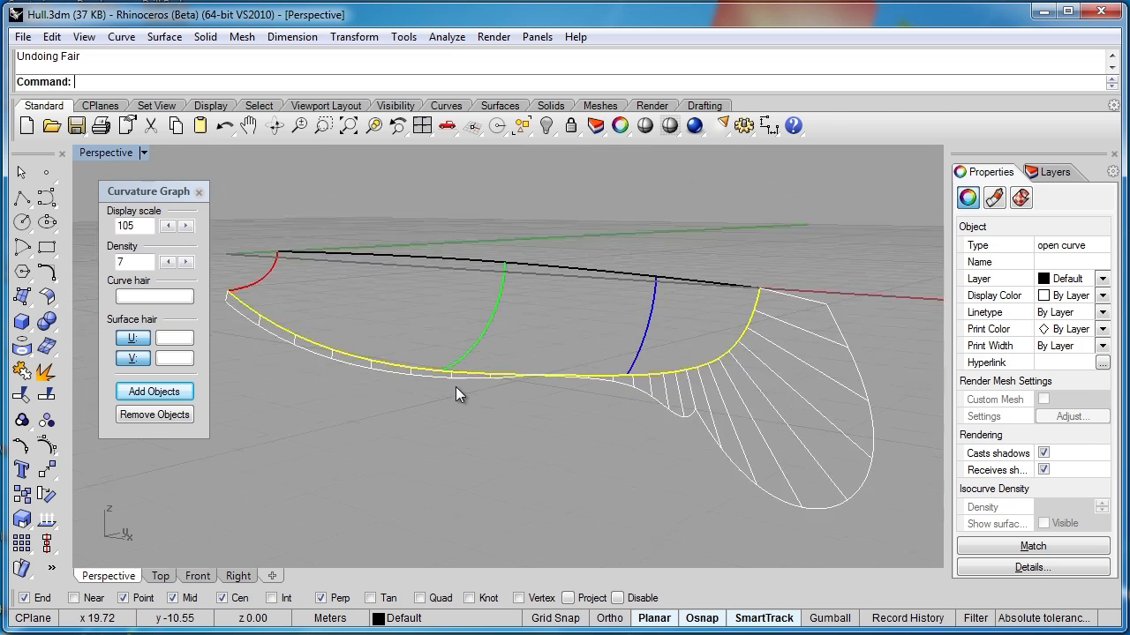
scroll(435, 368, down, 2)
scroll(434, 366, down, 3)
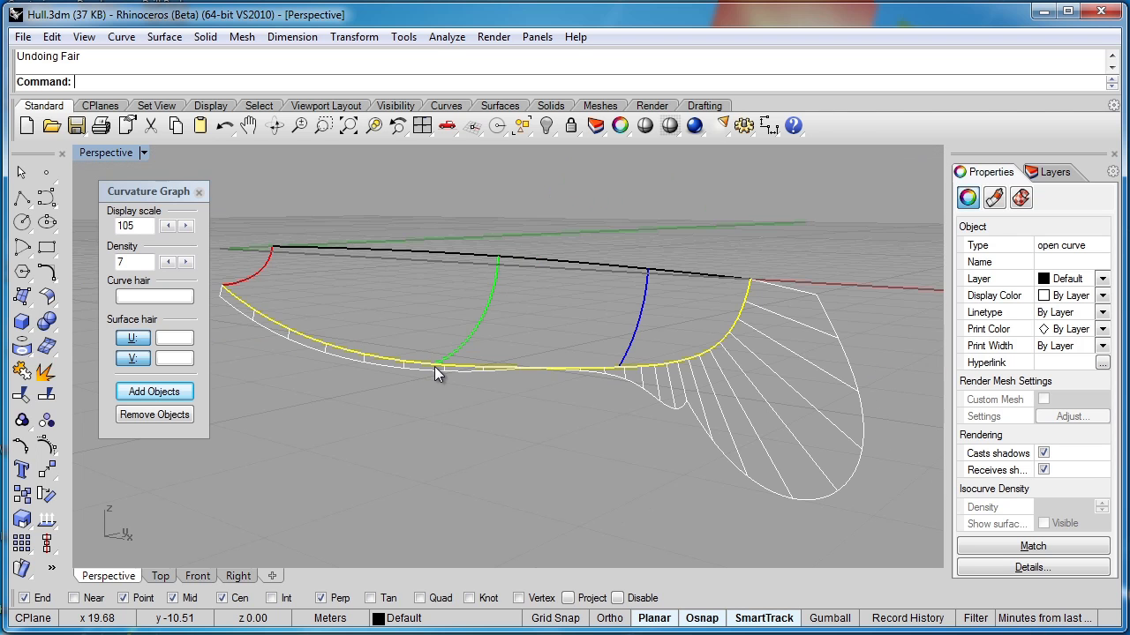
click(198, 193)
click(327, 447)
right_drag(696, 444, 357, 481)
shift+right_drag(496, 433, 612, 462)
key(ctrl+s)
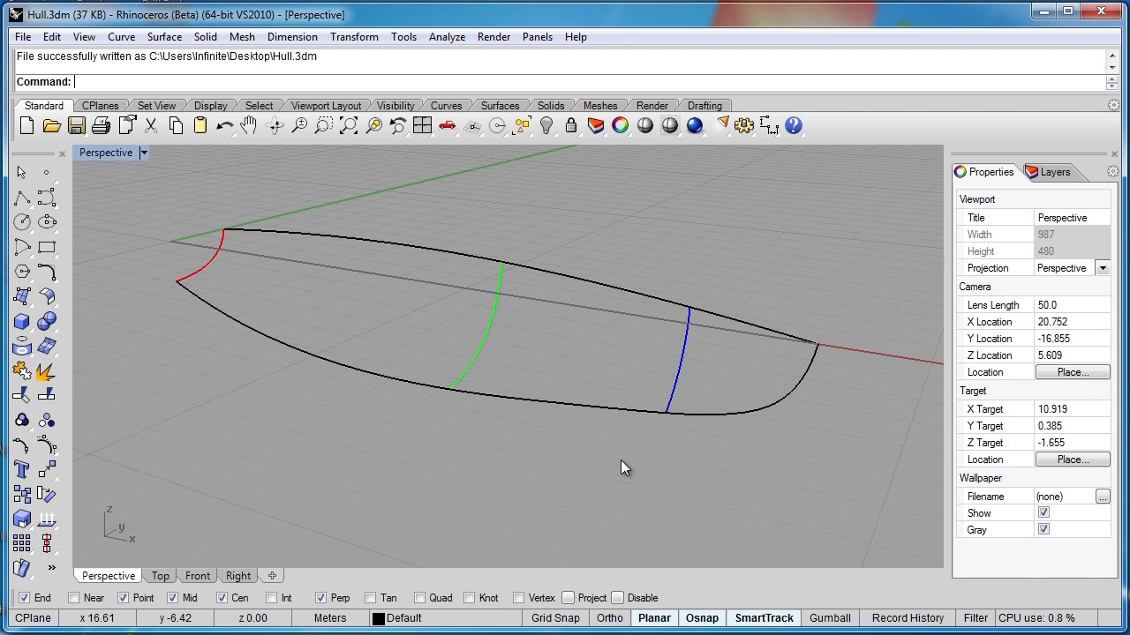